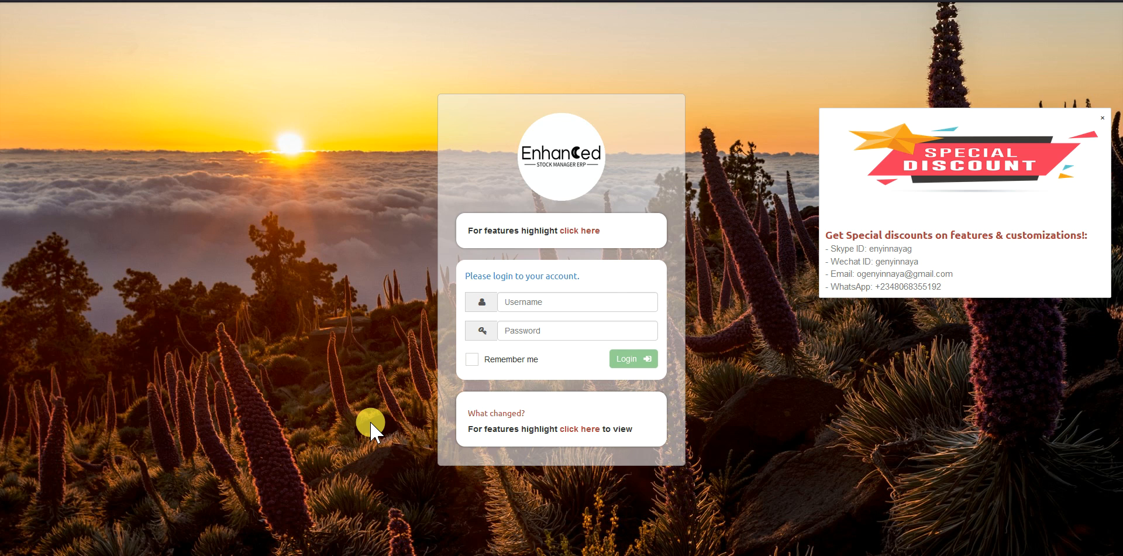
- Open the feature highlights and read the article on the importance and use of batch and lot numbers
left_click(584, 231)
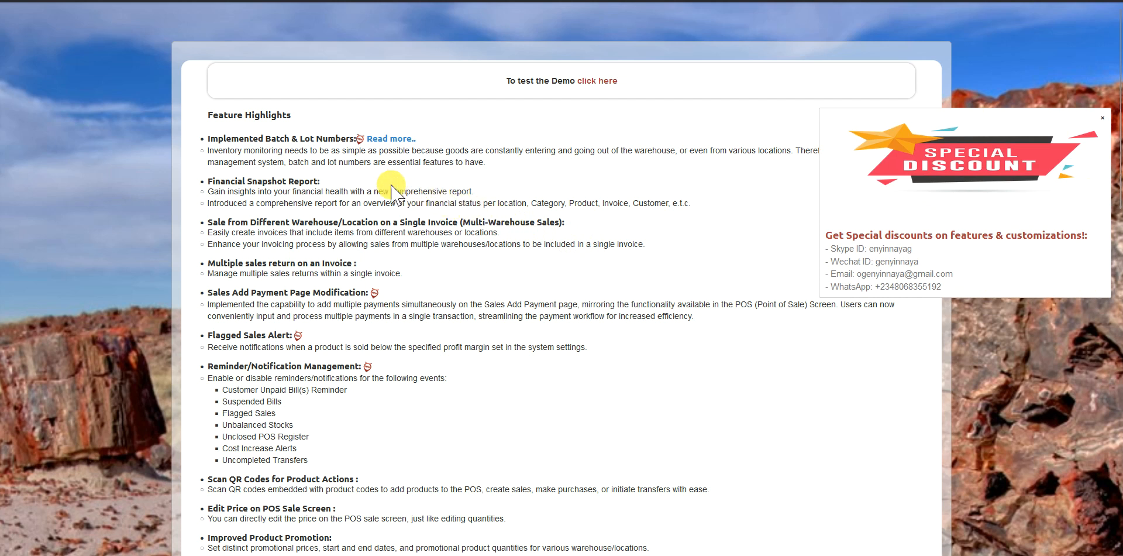
left_click_drag(201, 138, 496, 166)
left_click(500, 171)
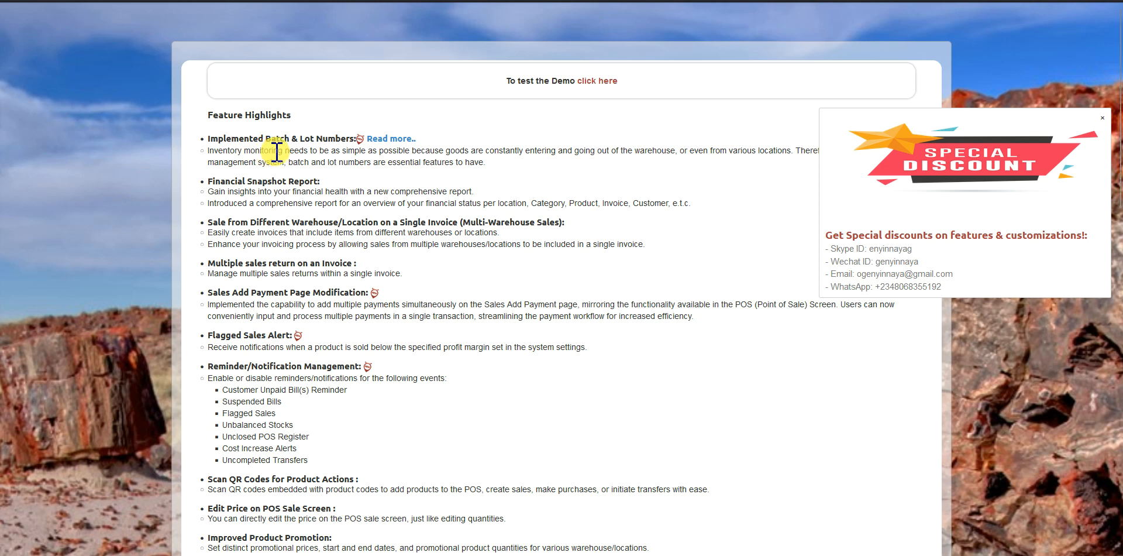
left_click(383, 141)
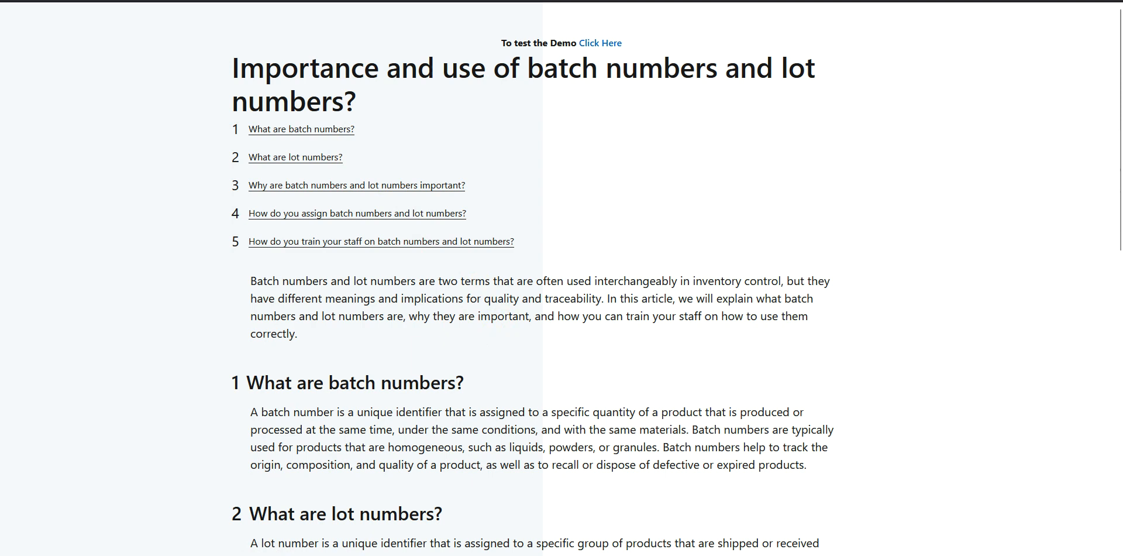
left_click(257, 1)
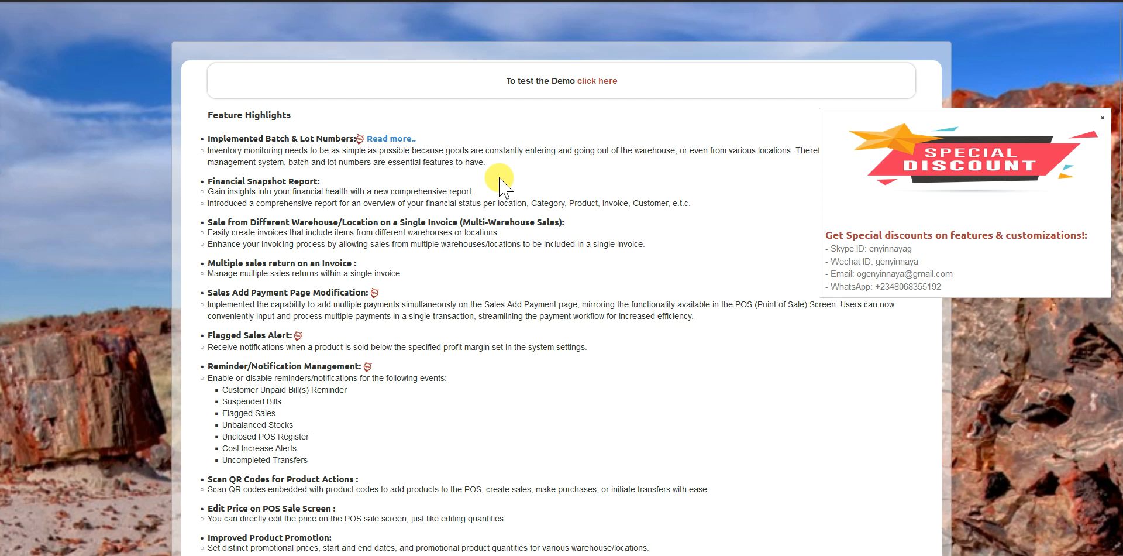
- Go to the demo login page and log in with the saved superadmin username and password
left_click(594, 81)
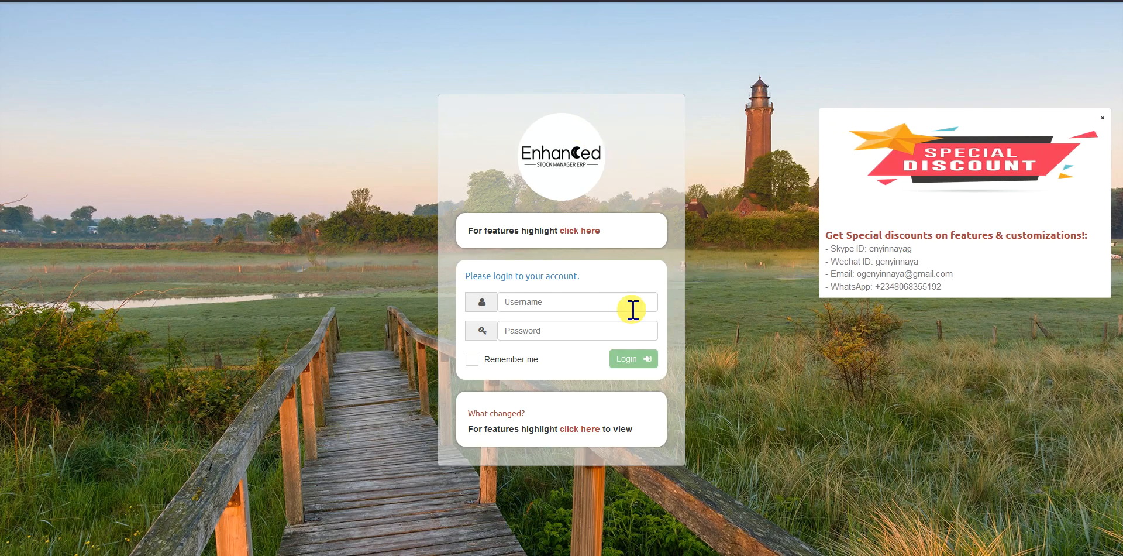
left_click(561, 300)
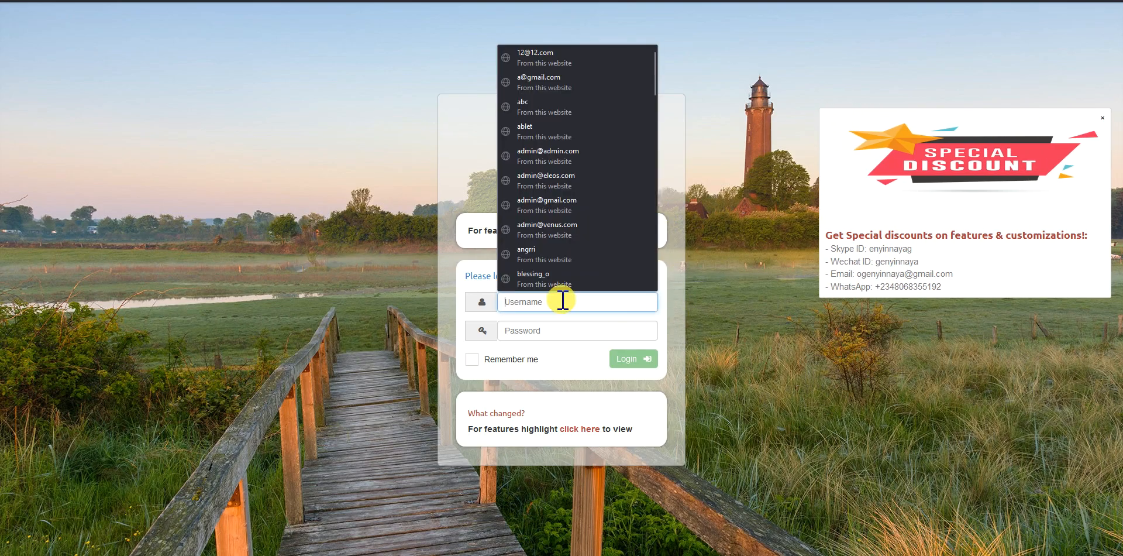
type("sup")
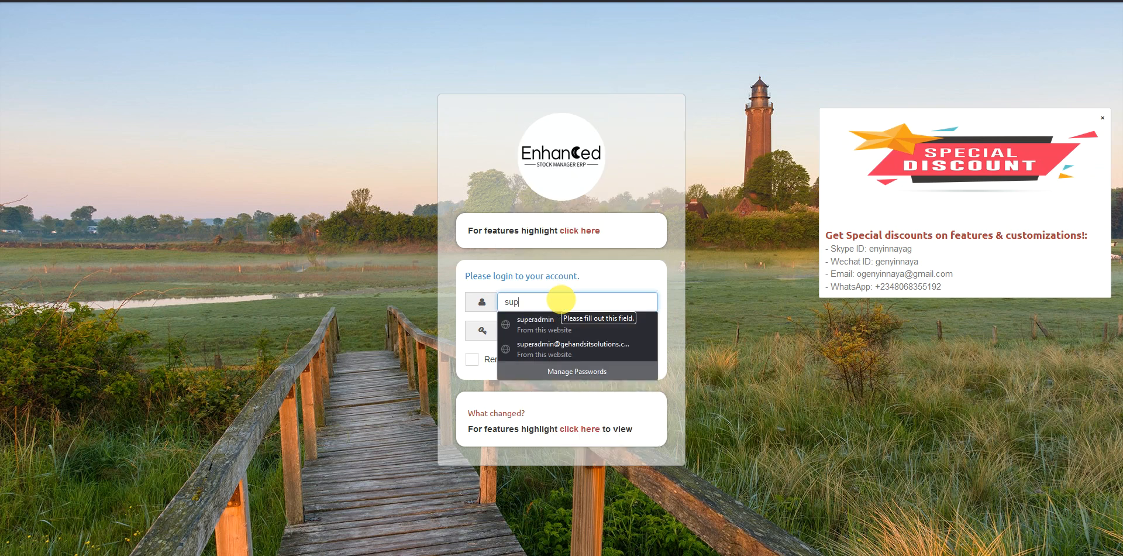
left_click(562, 320)
left_click(622, 360)
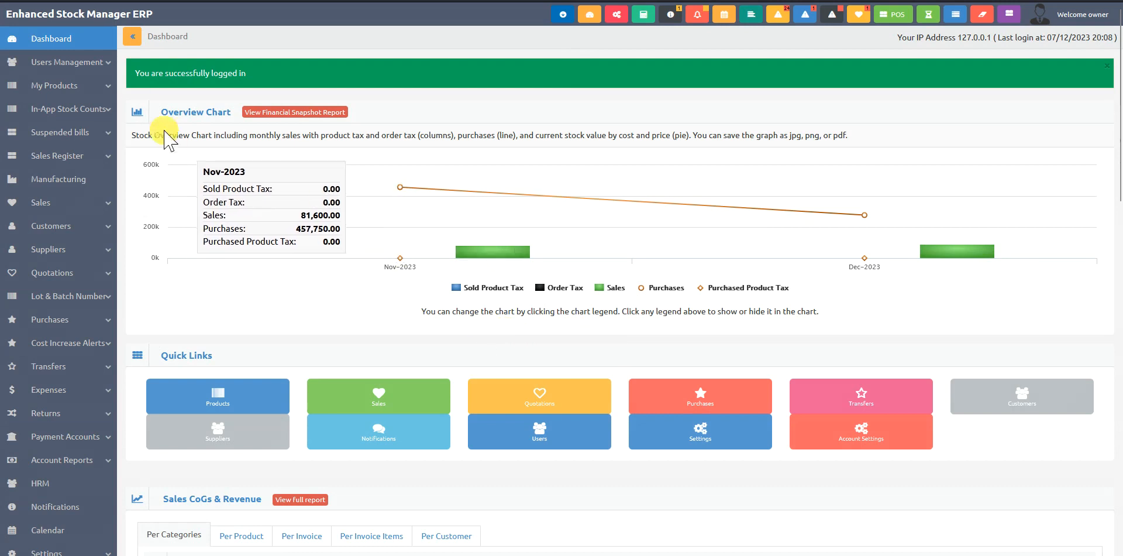
- Look at the product list, then start a new product and mark it as requiring a lot or batch number
left_click(96, 86)
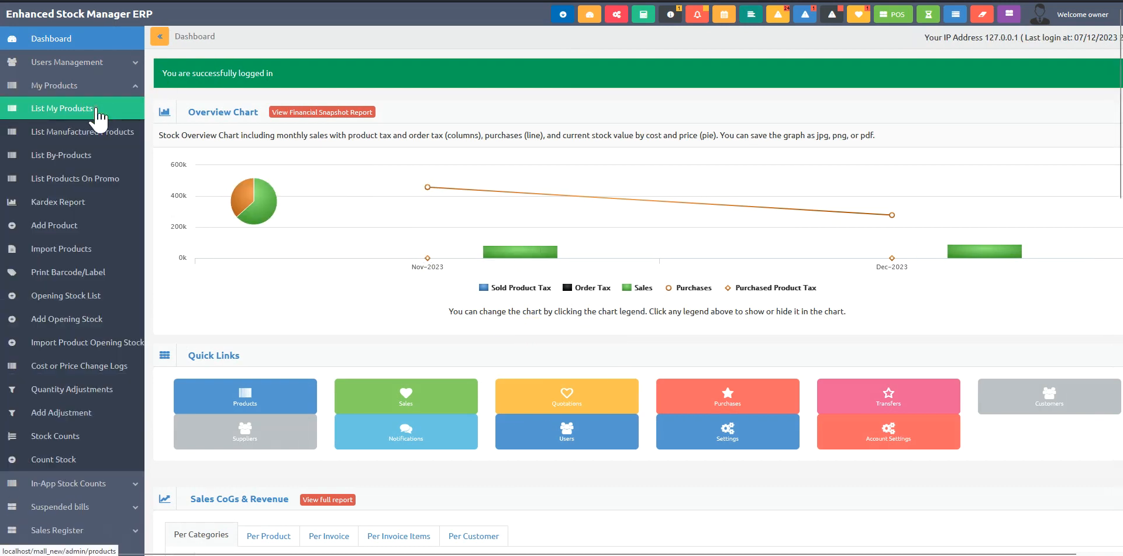
left_click(95, 110)
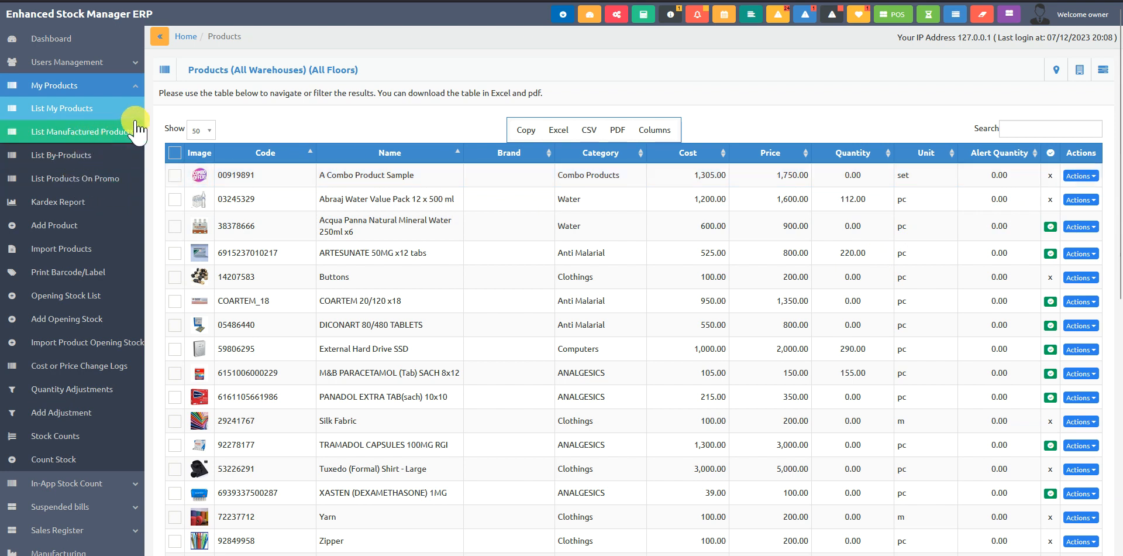
left_click(87, 225)
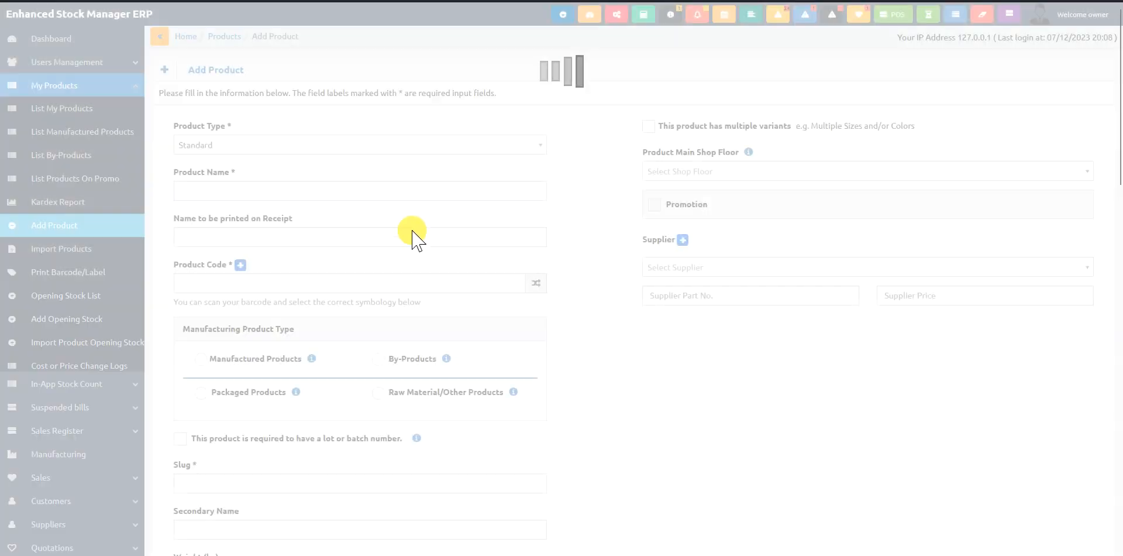
scroll(651, 370, "down", 2)
scroll(651, 370, "down", 2)
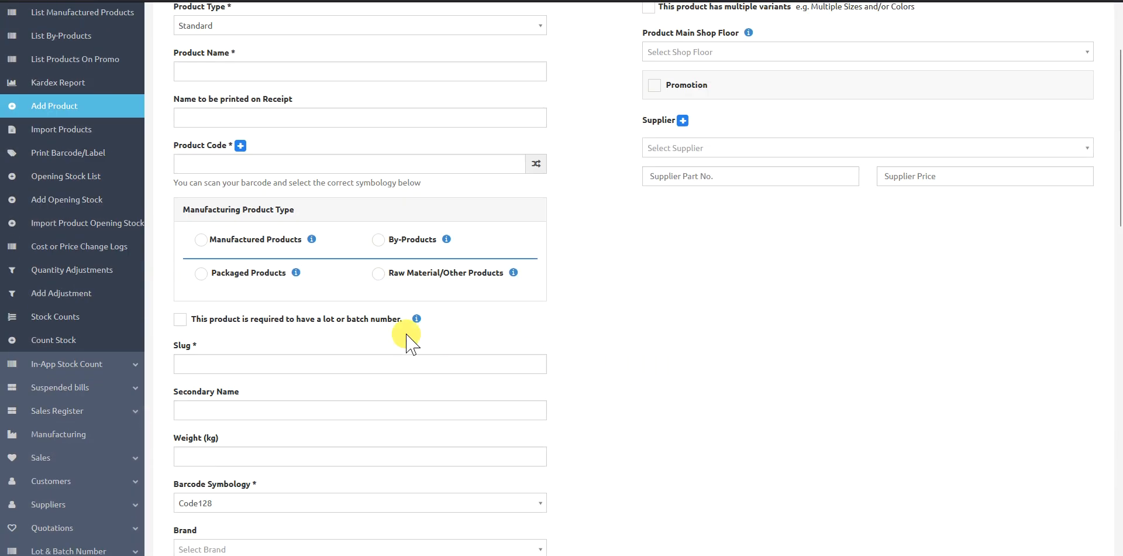
left_click(246, 319)
mouse_move(417, 321)
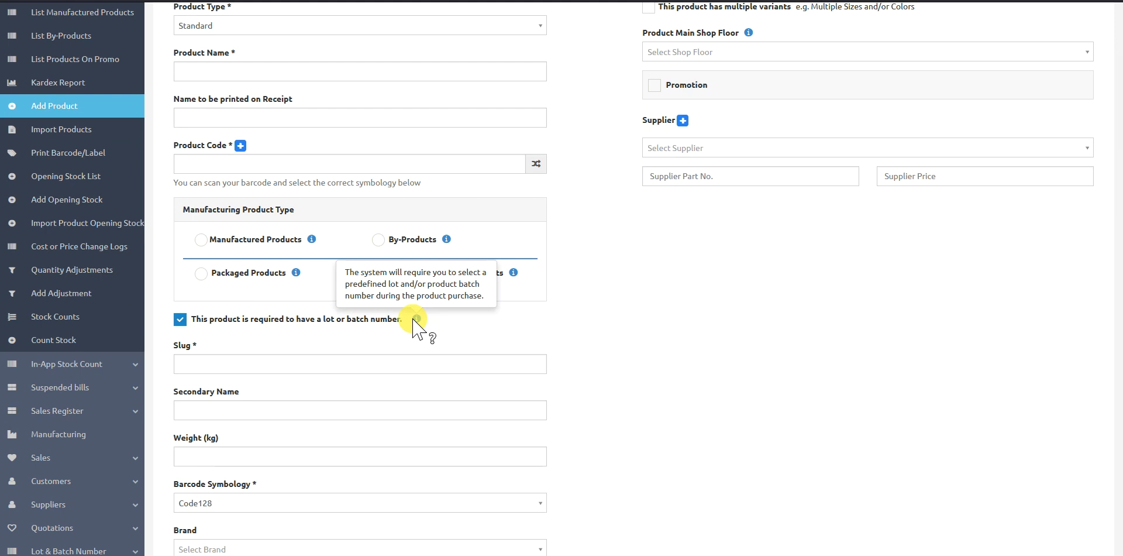
scroll(591, 319, "up", 4)
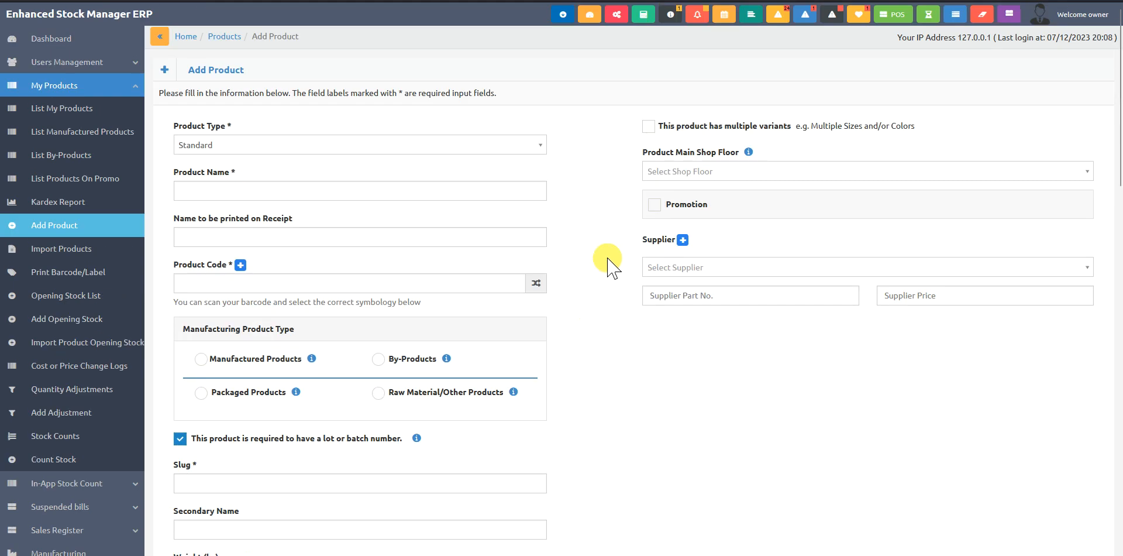
- Open the system settings and review the site configuration, app modules and alert notification sections
left_click(609, 16)
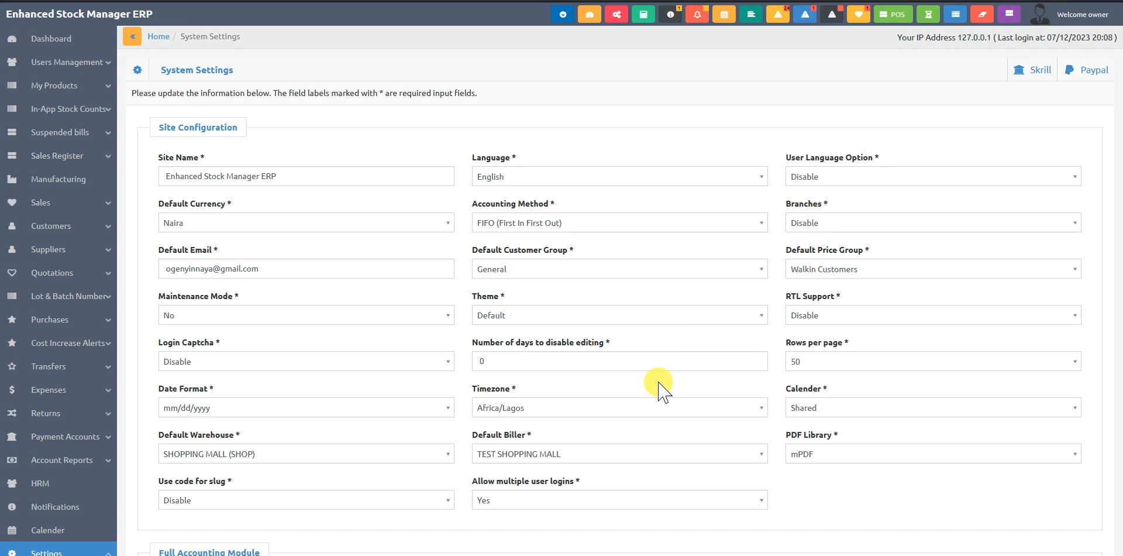
scroll(657, 383, "down", 6)
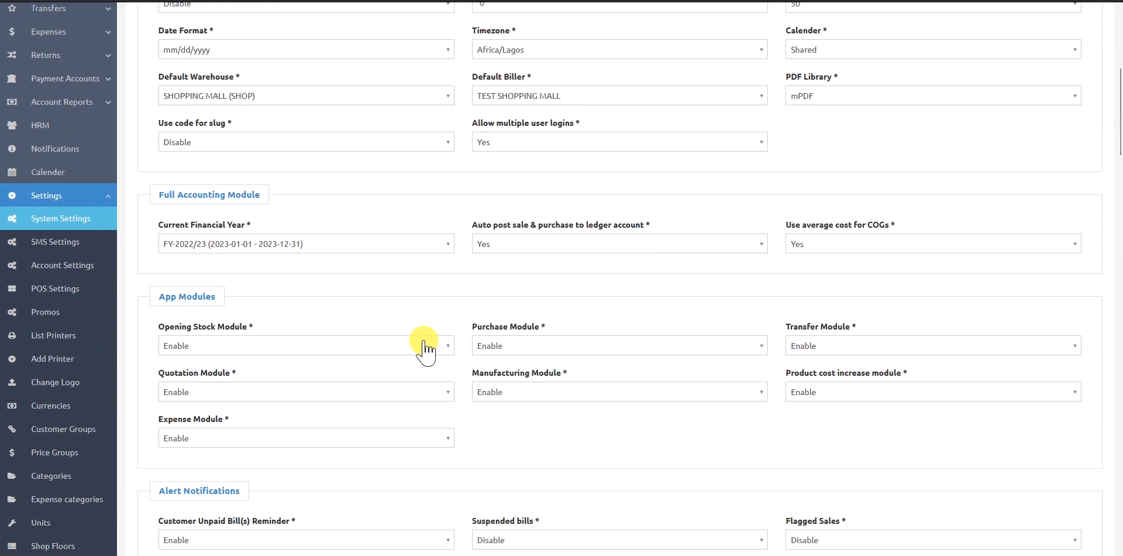
scroll(430, 348, "down", 2)
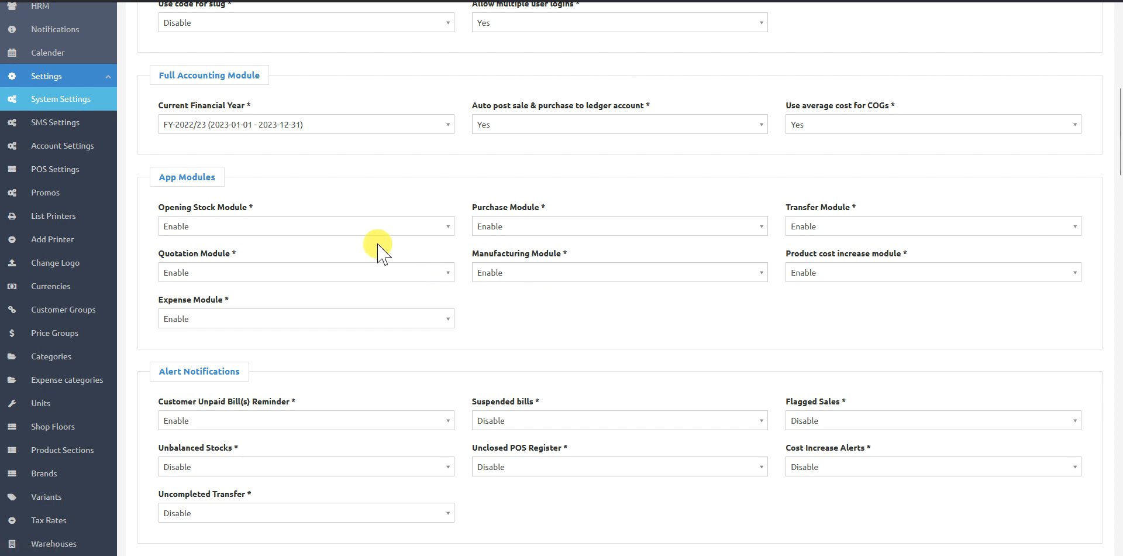
scroll(485, 330, "down", 3)
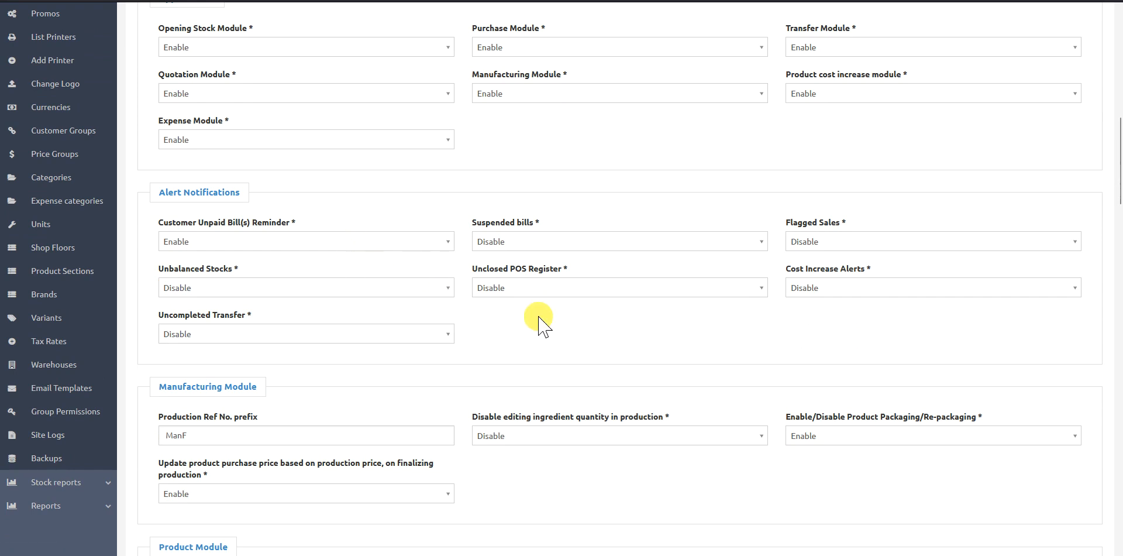
scroll(515, 331, "down", 1)
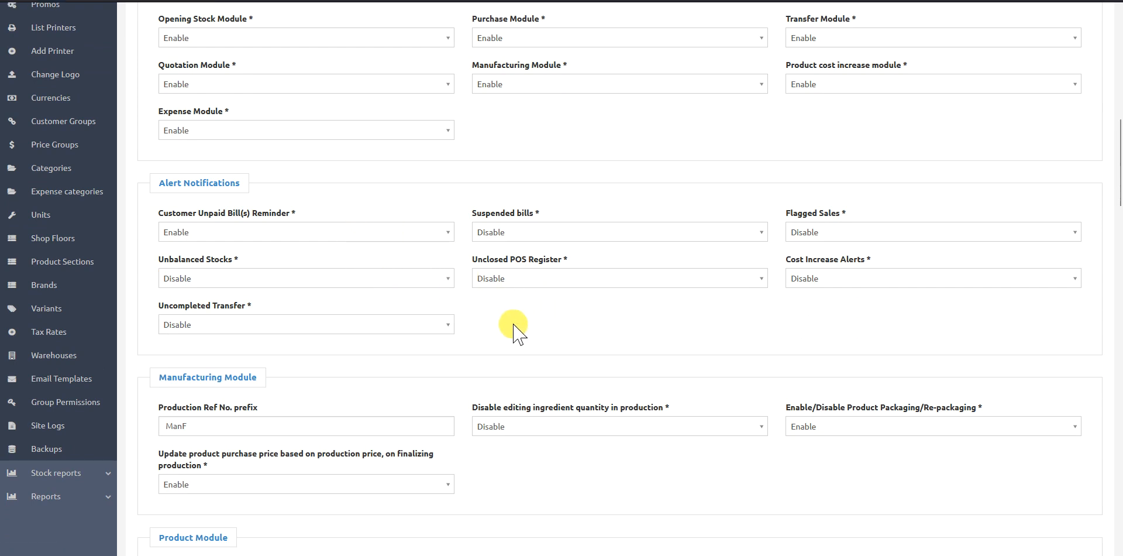
- Examine the Purchase Module settings for lot/batch numbers, Multi-Lot Mode and automatic batch number generation, including their explanations
scroll(515, 331, "down", 5)
scroll(477, 325, "down", 2)
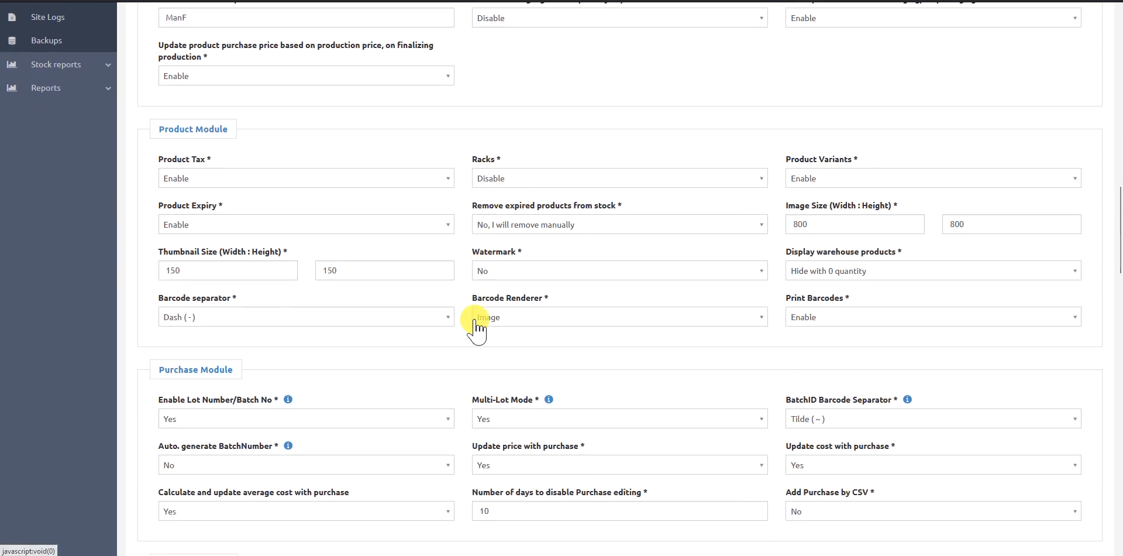
scroll(476, 325, "down", 2)
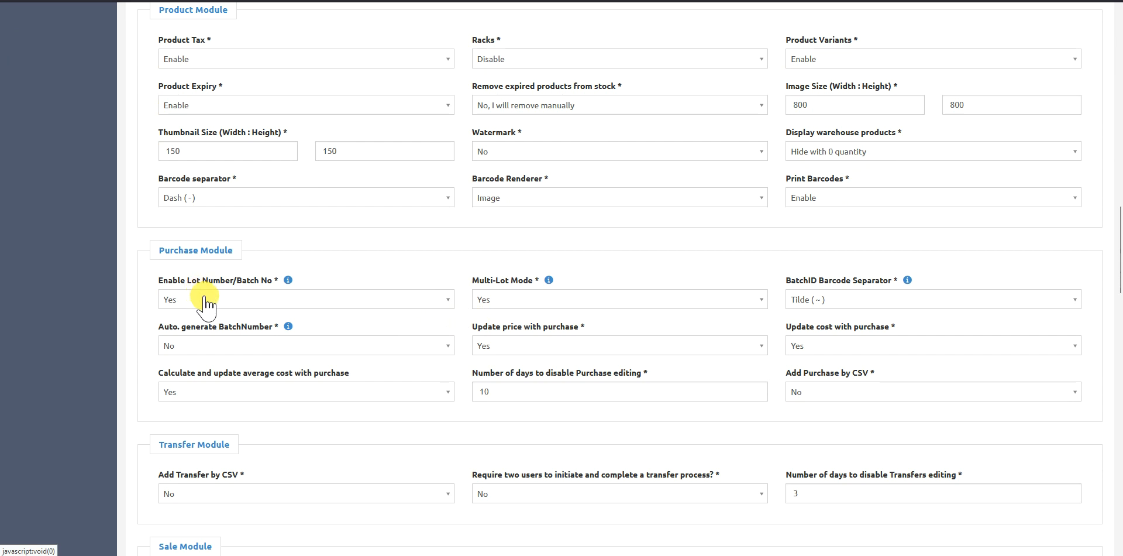
mouse_move(287, 280)
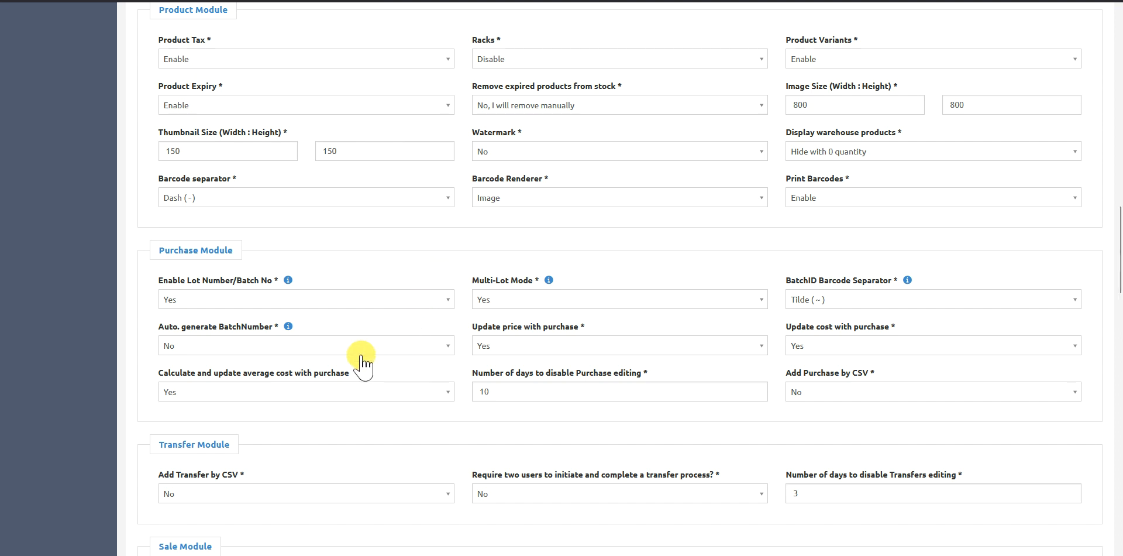
mouse_move(547, 282)
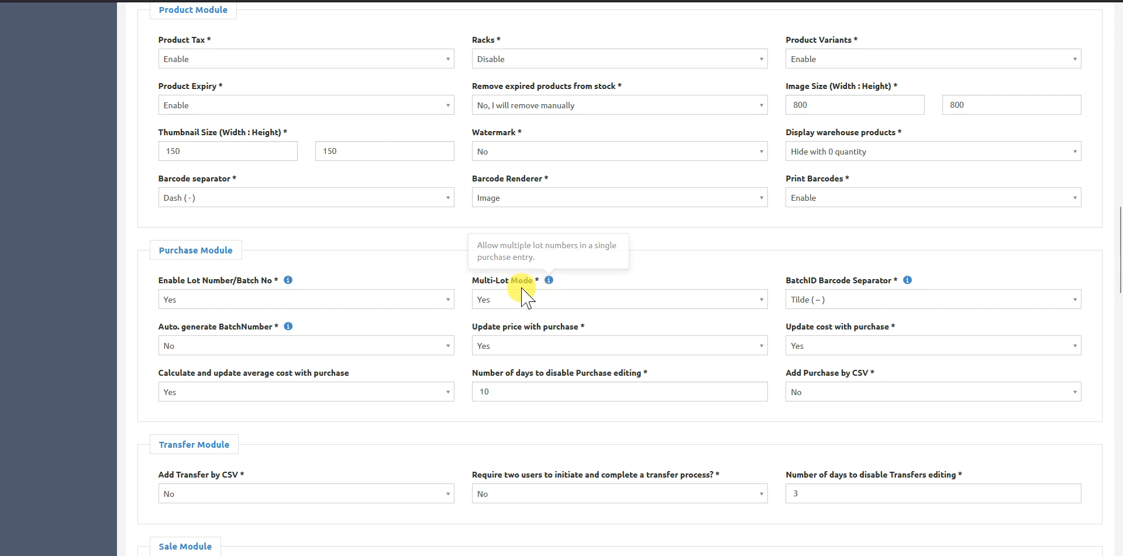
mouse_move(285, 330)
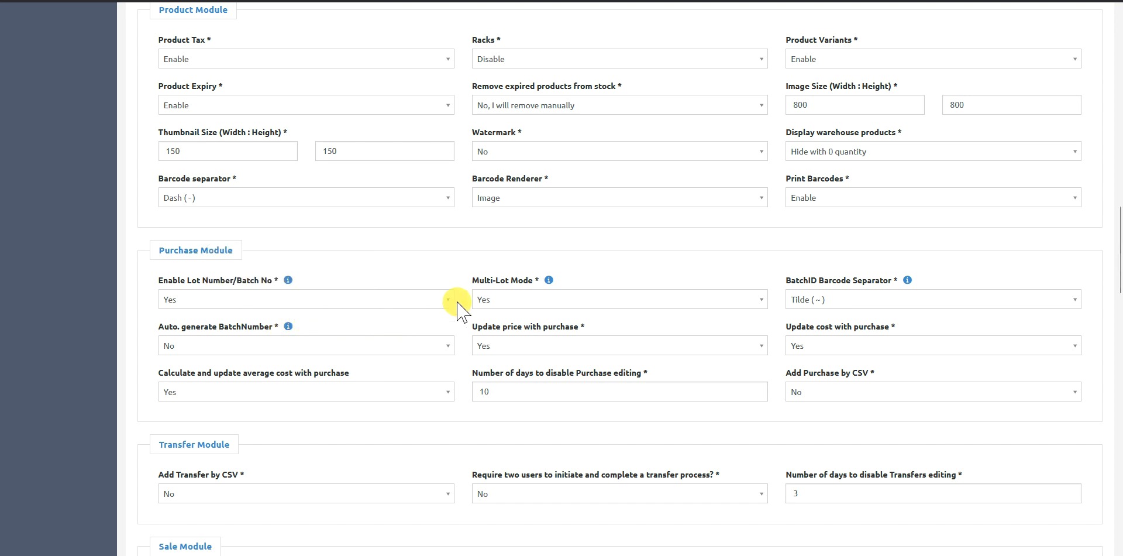
scroll(458, 305, "up", 5)
scroll(457, 306, "up", 10)
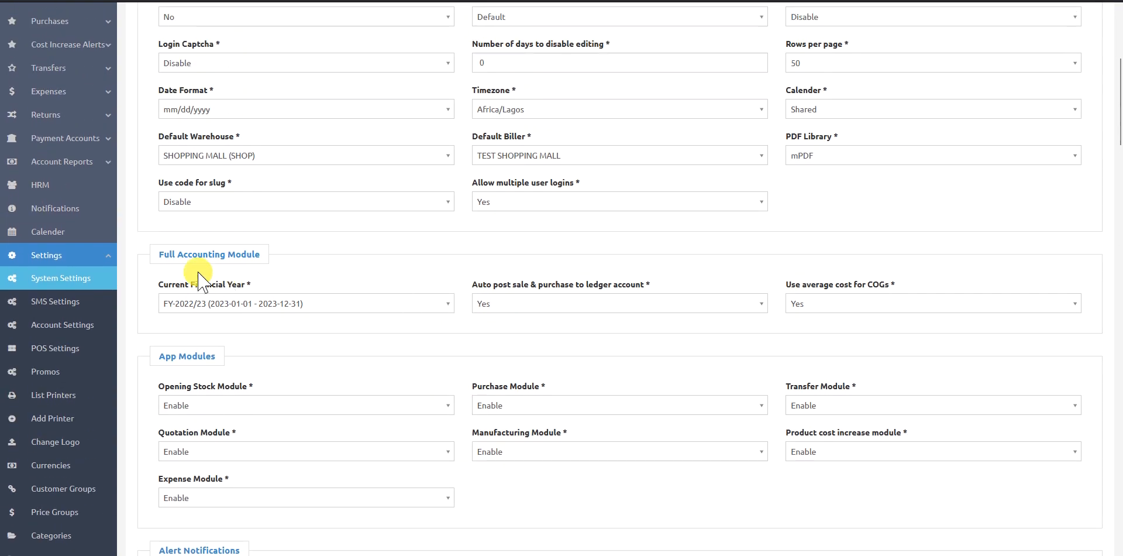
scroll(381, 291, "up", 5)
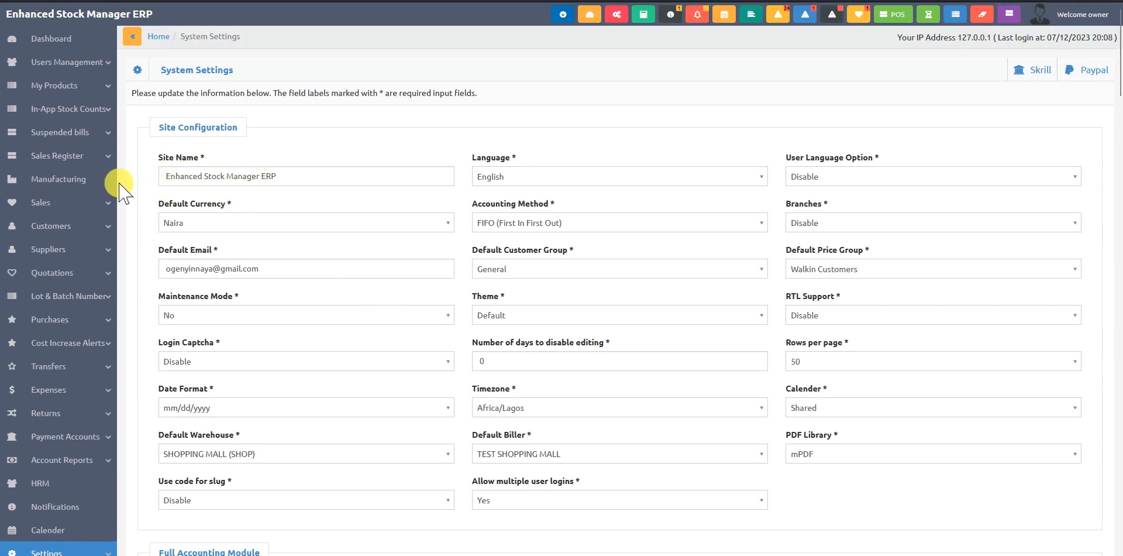
- Return to the product list and check the lot or batch number requirement option on a blank Add Product form
left_click(24, 88)
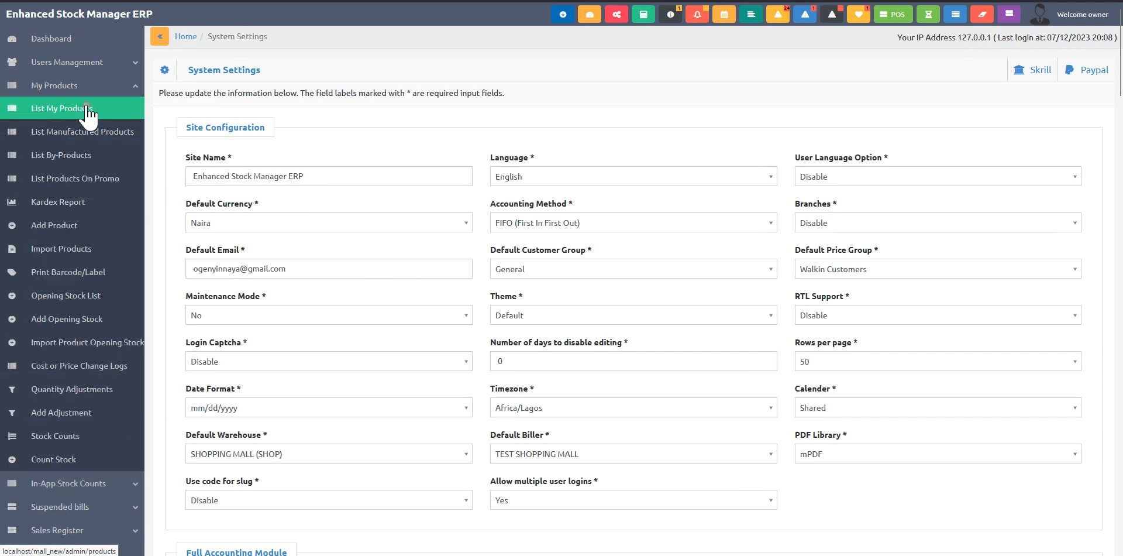
left_click(56, 108)
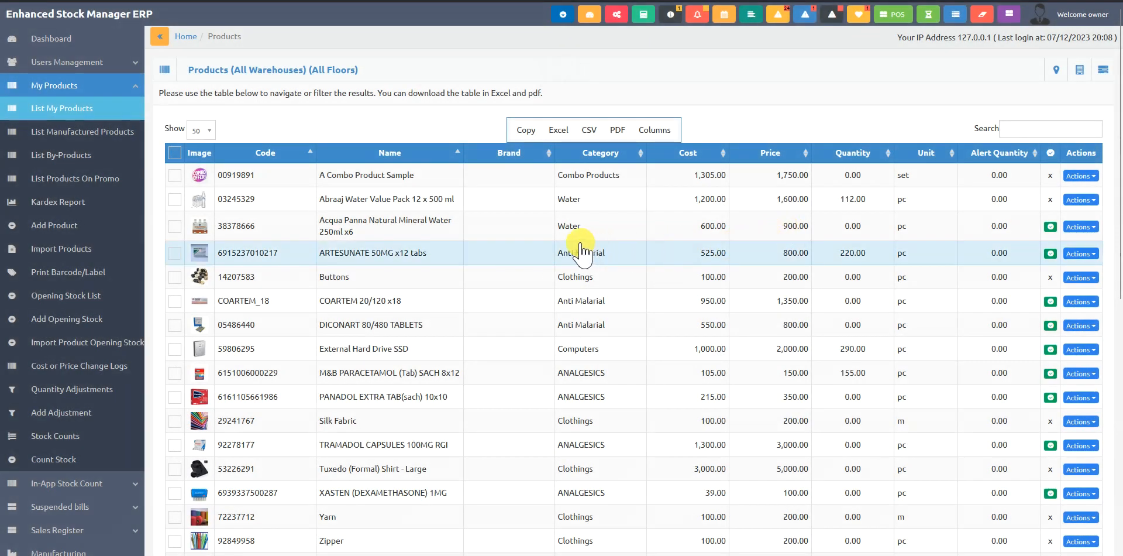
left_click(75, 224)
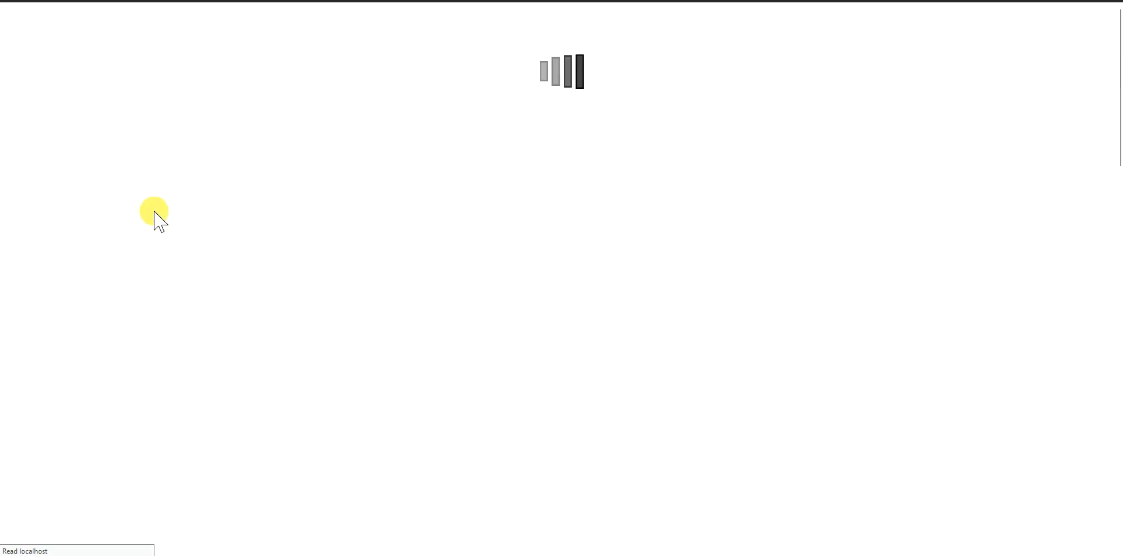
scroll(479, 315, "down", 1)
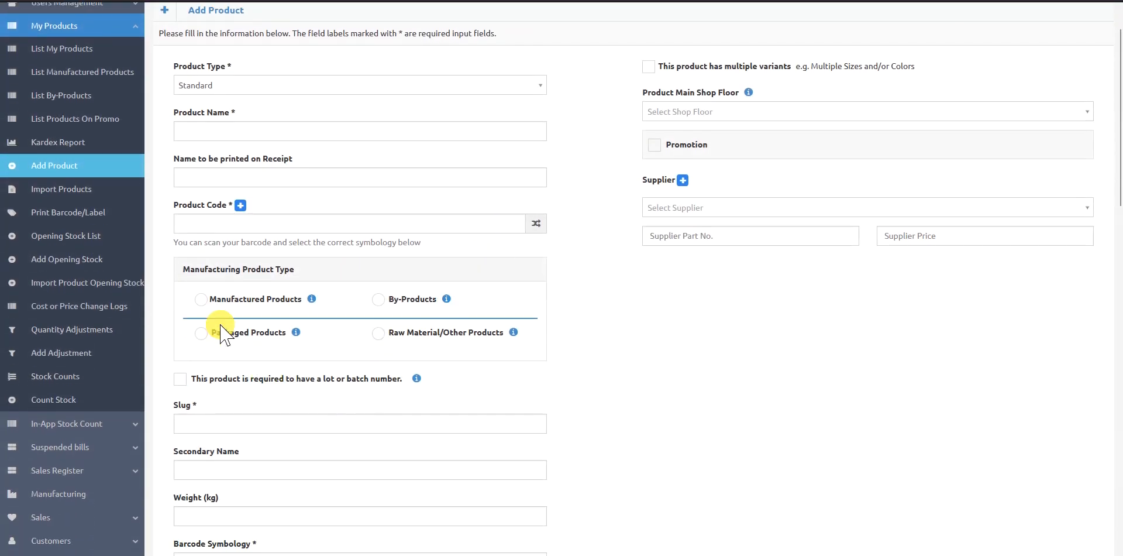
- View the details of Abraaj Water Value Pack 12 x 500 ml and check whether it requires a lot and batch number
left_click(73, 114)
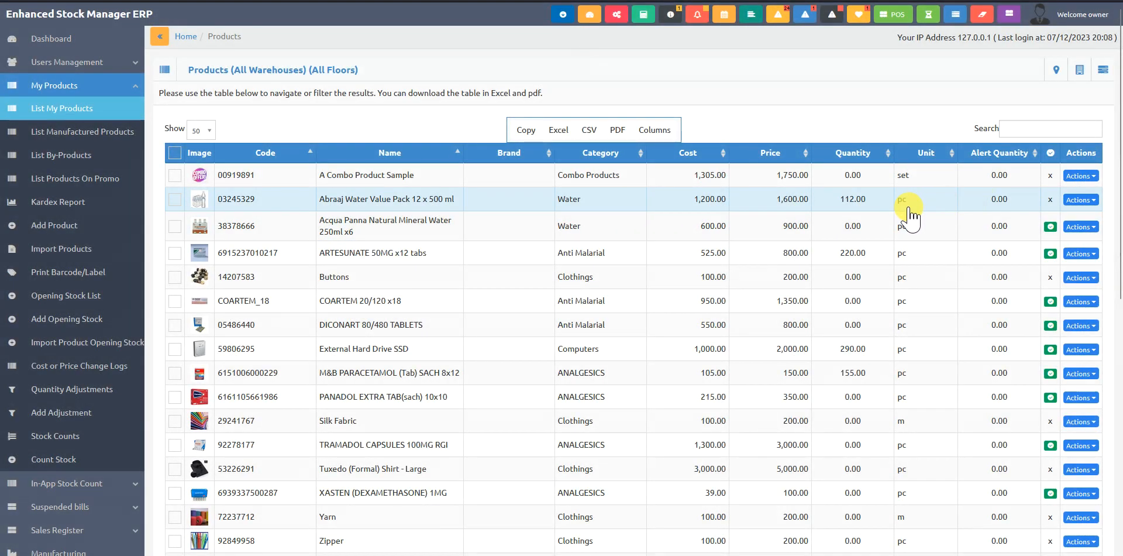
left_click(881, 201)
scroll(745, 414, "down", 2)
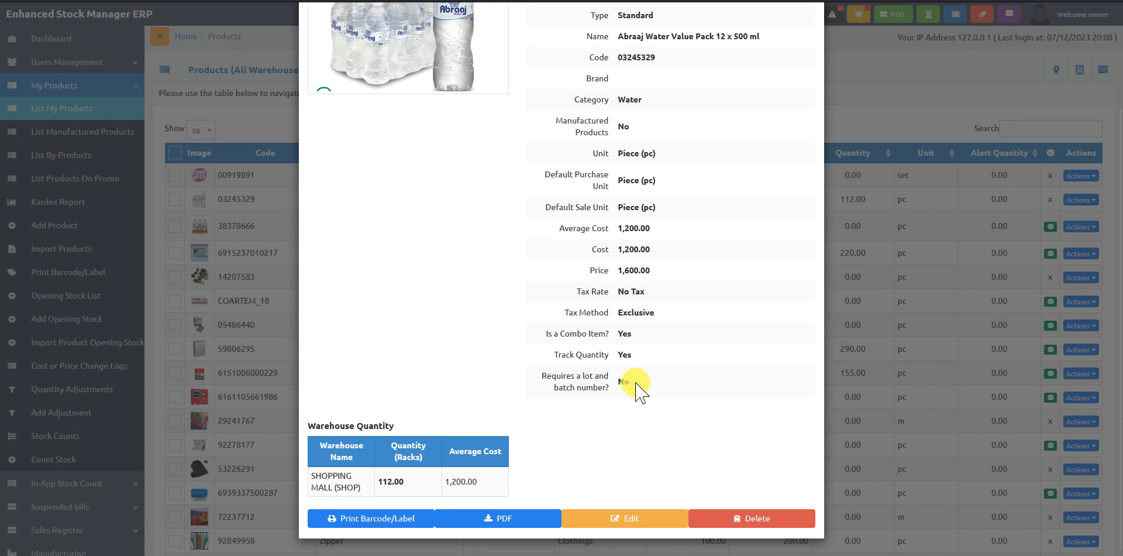
left_click_drag(615, 381, 640, 384)
left_click(897, 324)
- View the details of Acqua Panna Natural Mineral Water 250ml x6 and check its lot and batch number requirement
left_click(772, 231)
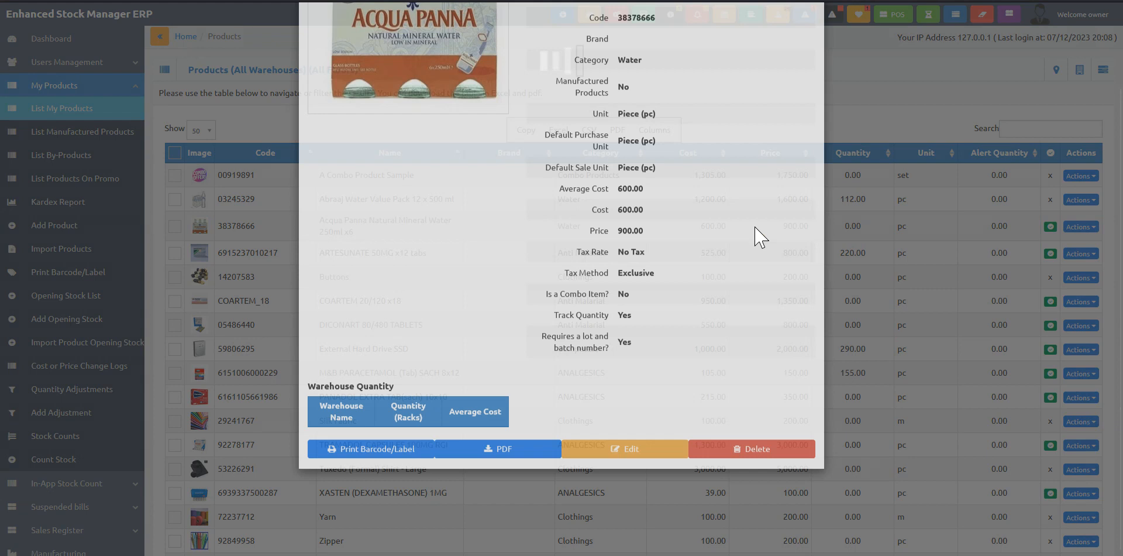
left_click_drag(613, 412, 656, 411)
left_click(752, 377)
left_click(865, 350)
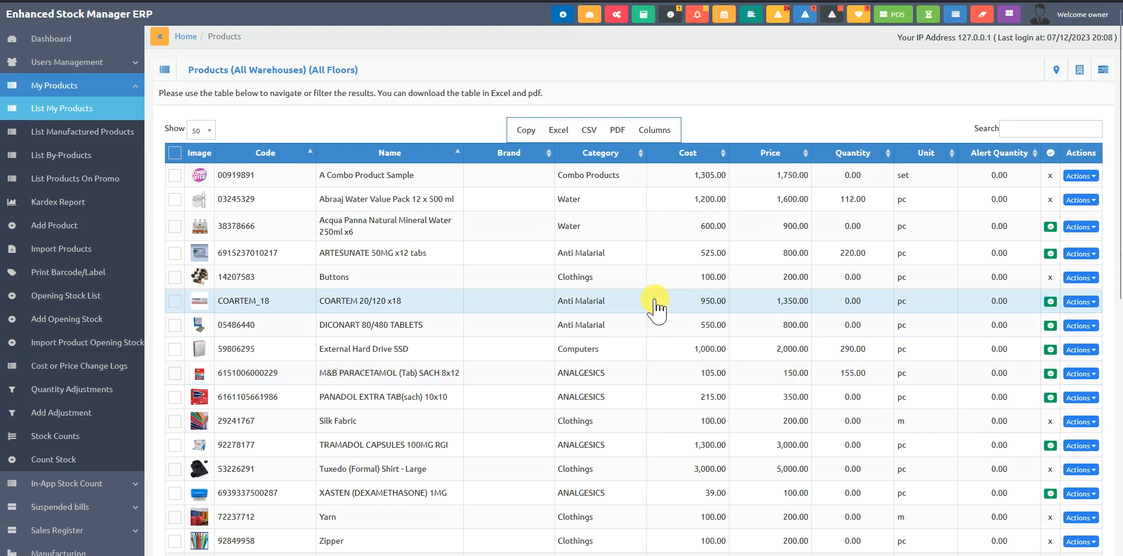
- View the details of ARTESUNATE 50MG x12 tabs and examine its warehouse quantities per product batch
left_click(617, 252)
scroll(682, 288, "down", 3)
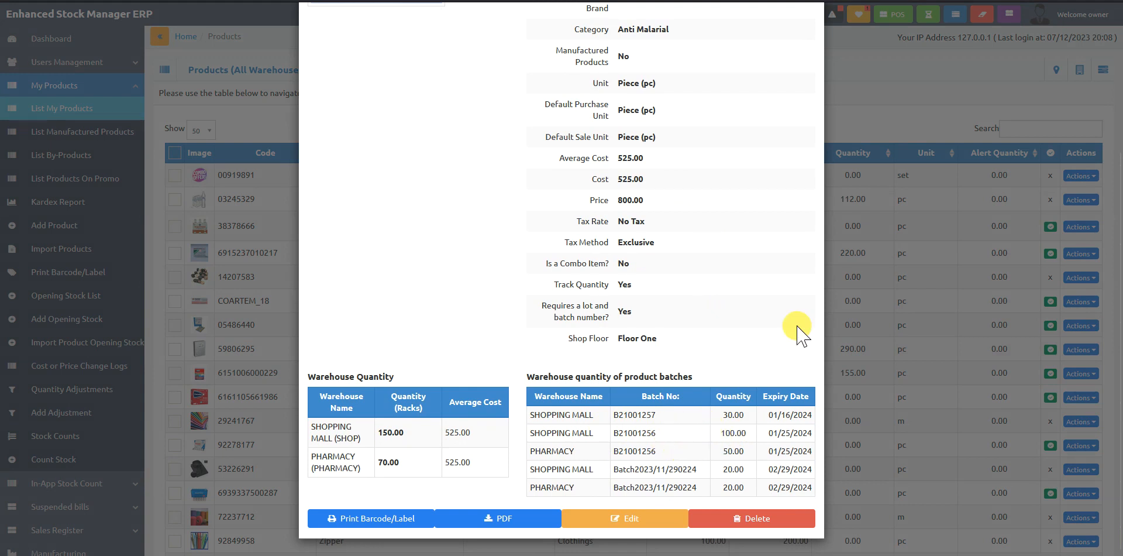
- Close the product details and open the purchase list to check which purchases are marked as having lot and batch numbers
left_click(837, 99)
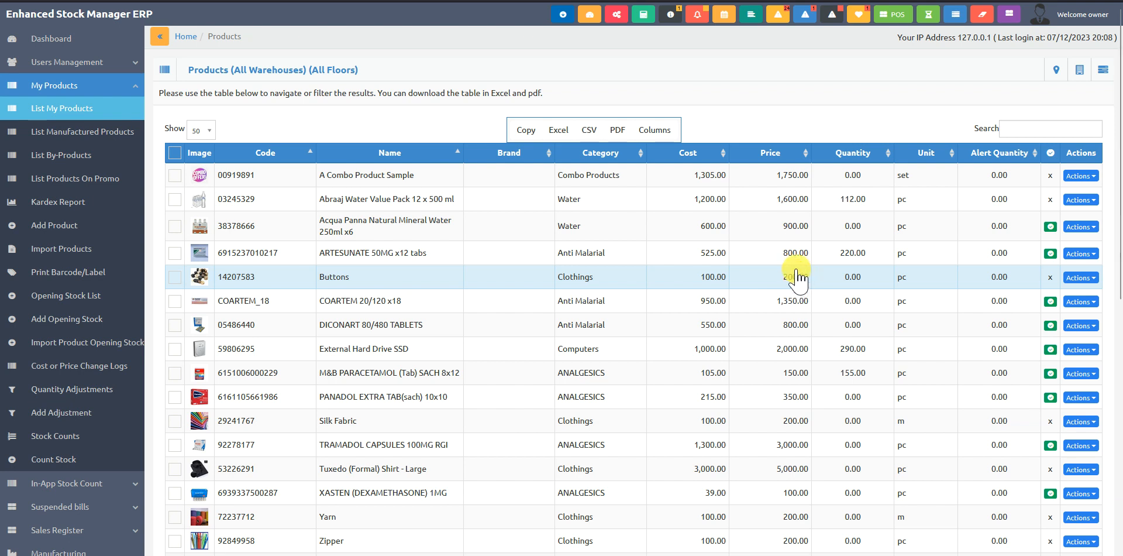
left_click(117, 88)
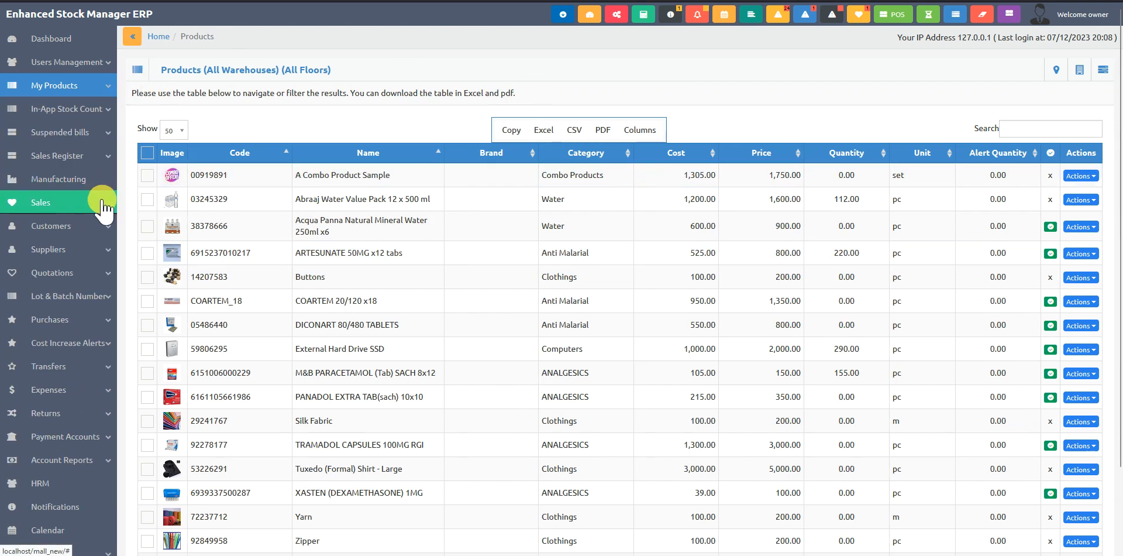
left_click(97, 322)
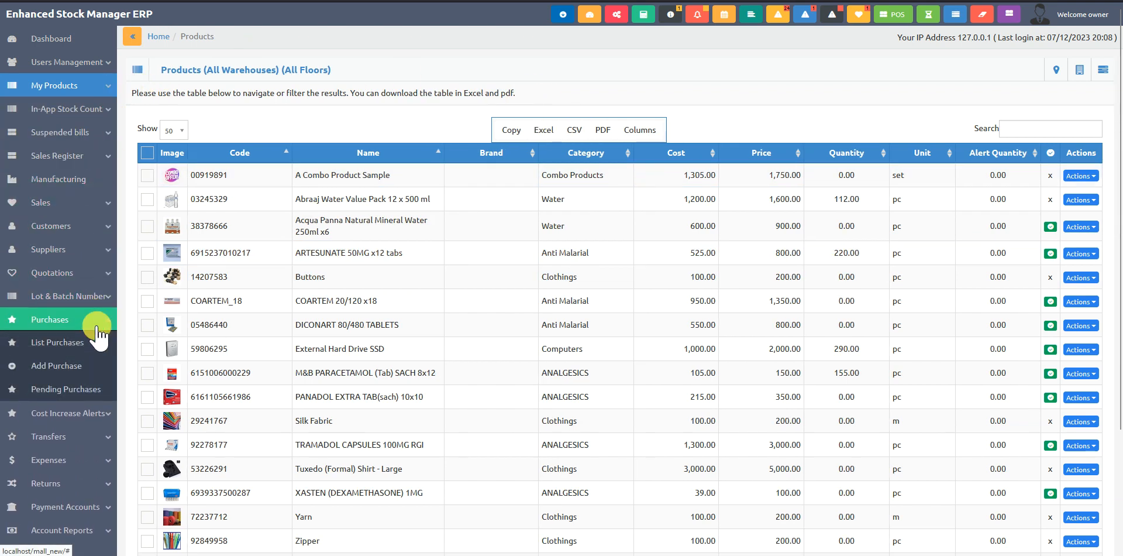
left_click(76, 342)
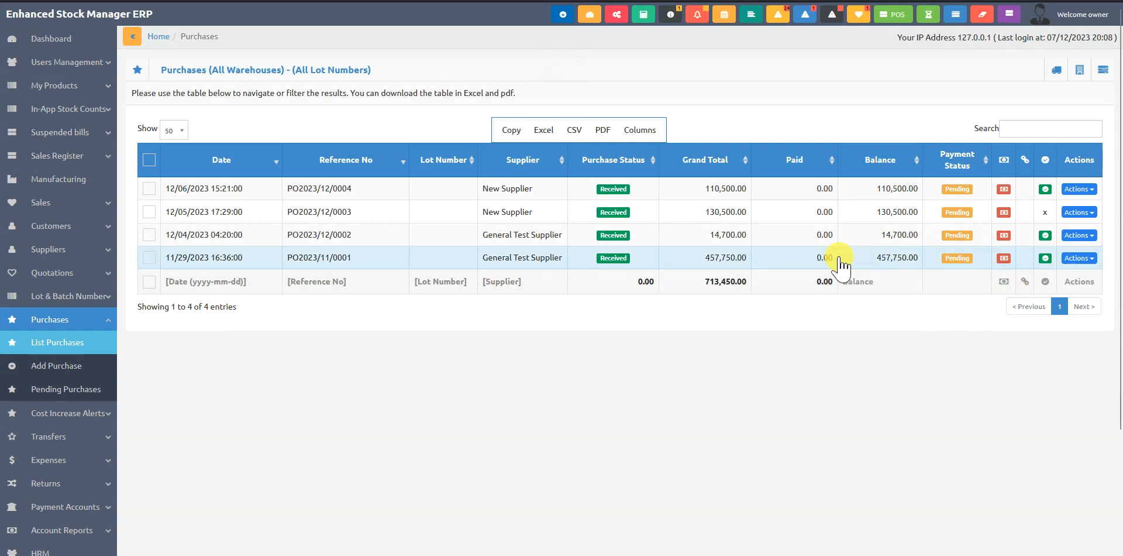
mouse_move(1045, 193)
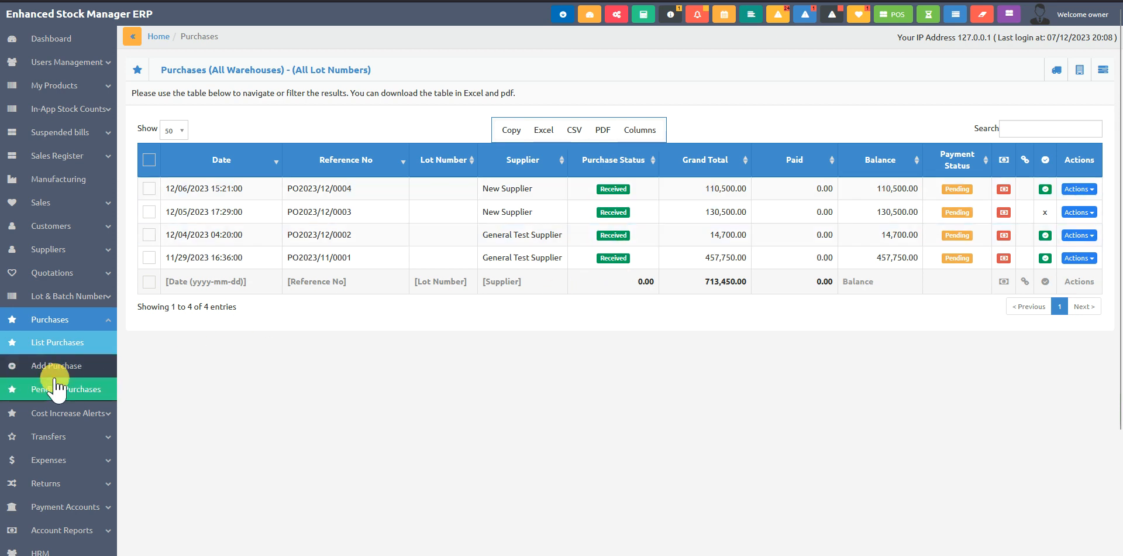
- Open the list of lot numbers and review the recorded lots
left_click(82, 321)
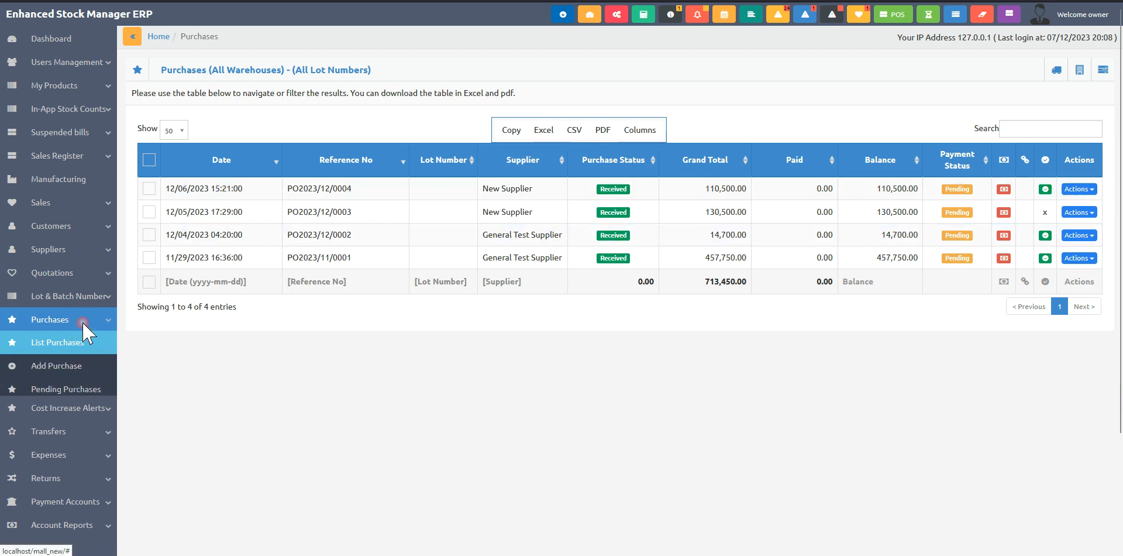
left_click(85, 299)
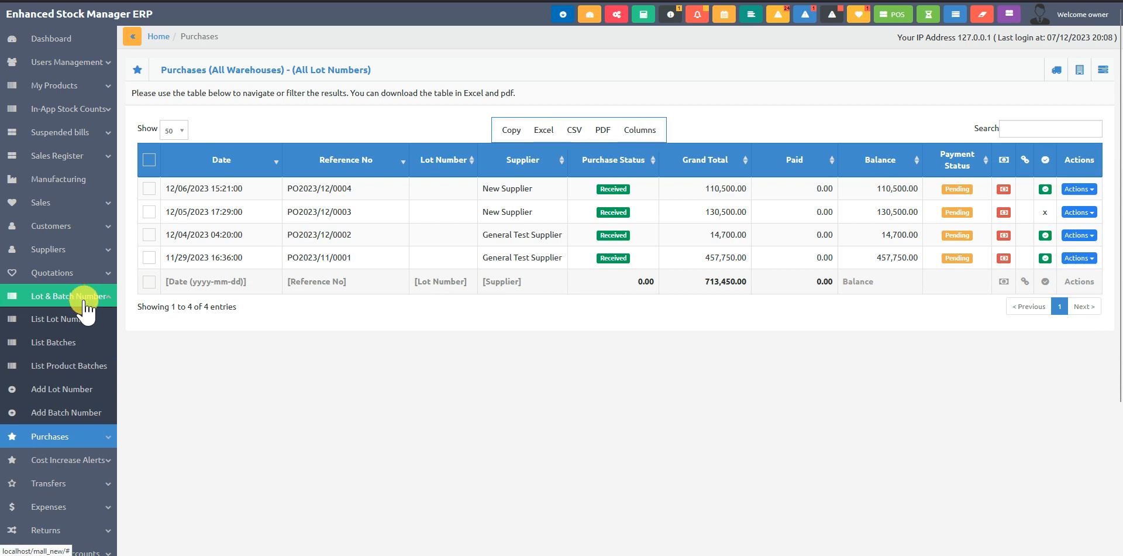
left_click(82, 317)
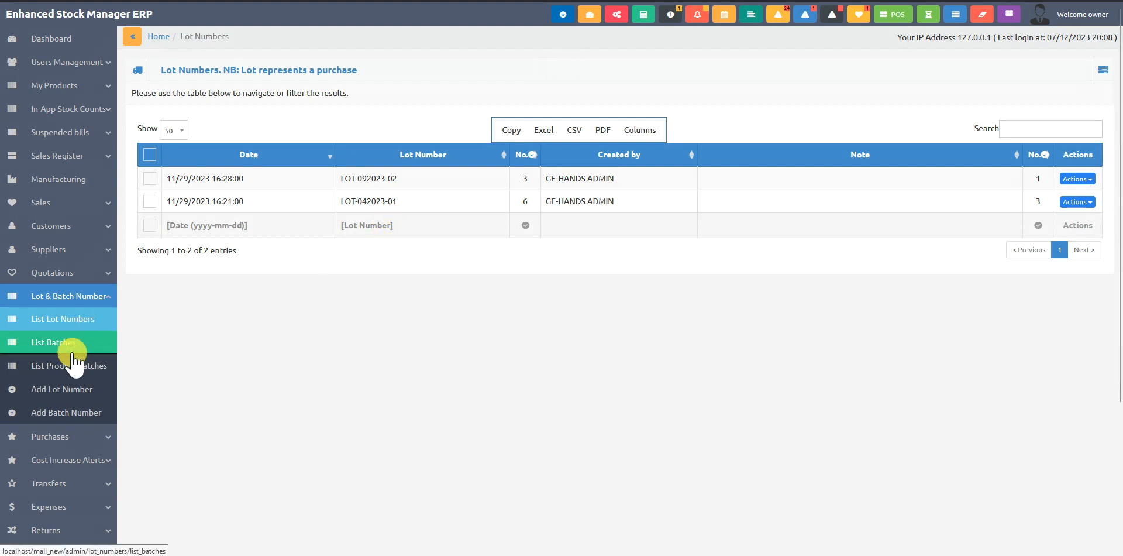
- Examine the blank Add Lot Number form, including two extra batch rows and the expiry date calendar, and close it without saving
left_click(67, 389)
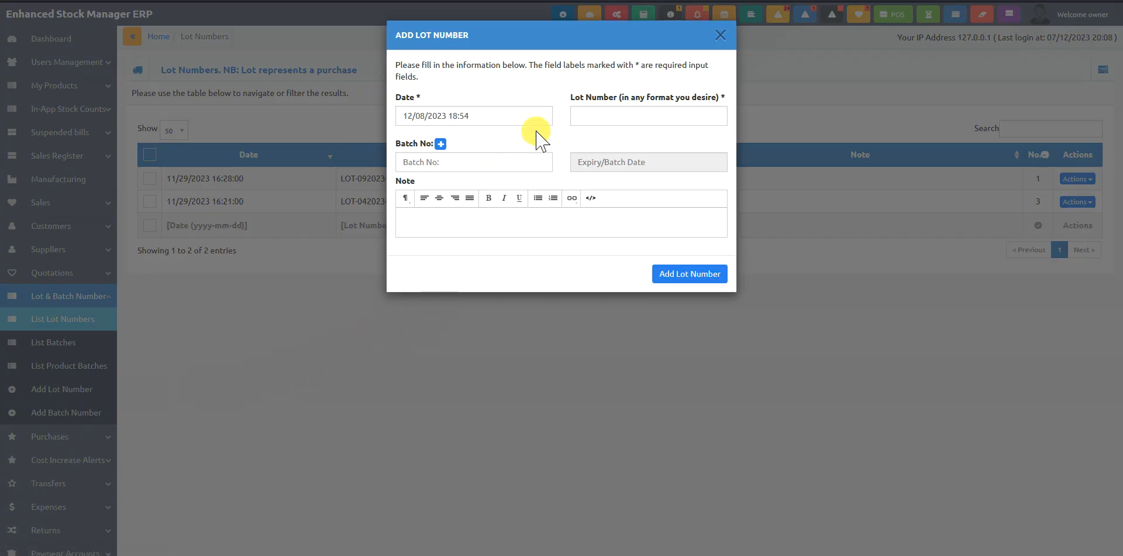
left_click(606, 116)
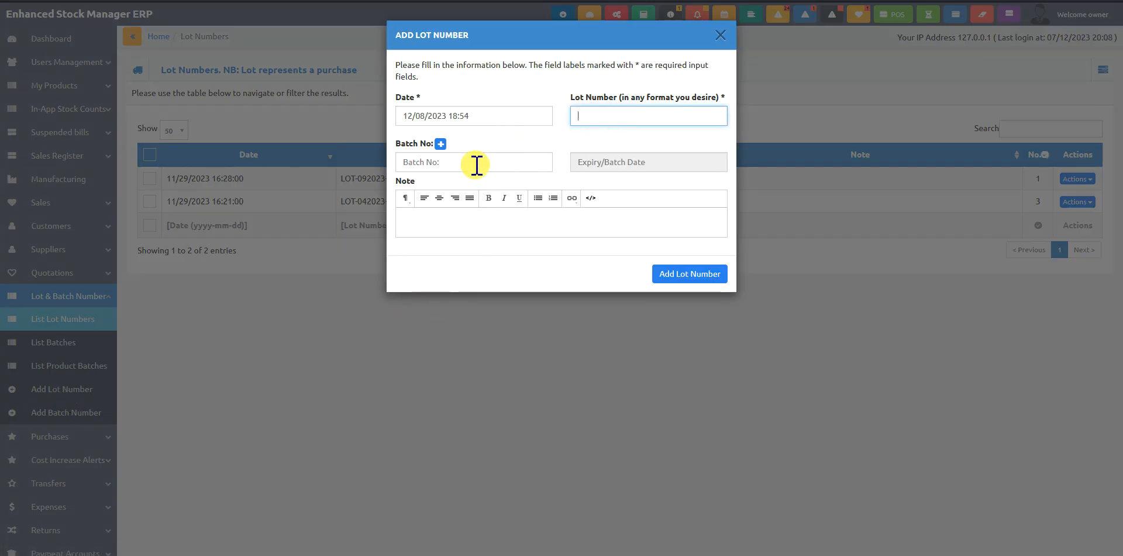
left_click(440, 144)
left_click(440, 144)
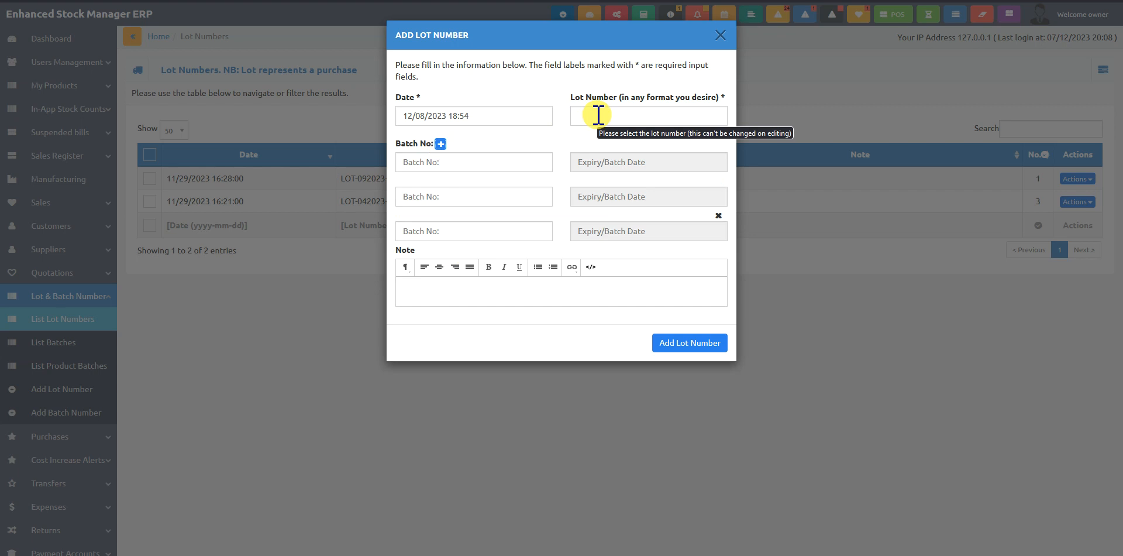
left_click(616, 164)
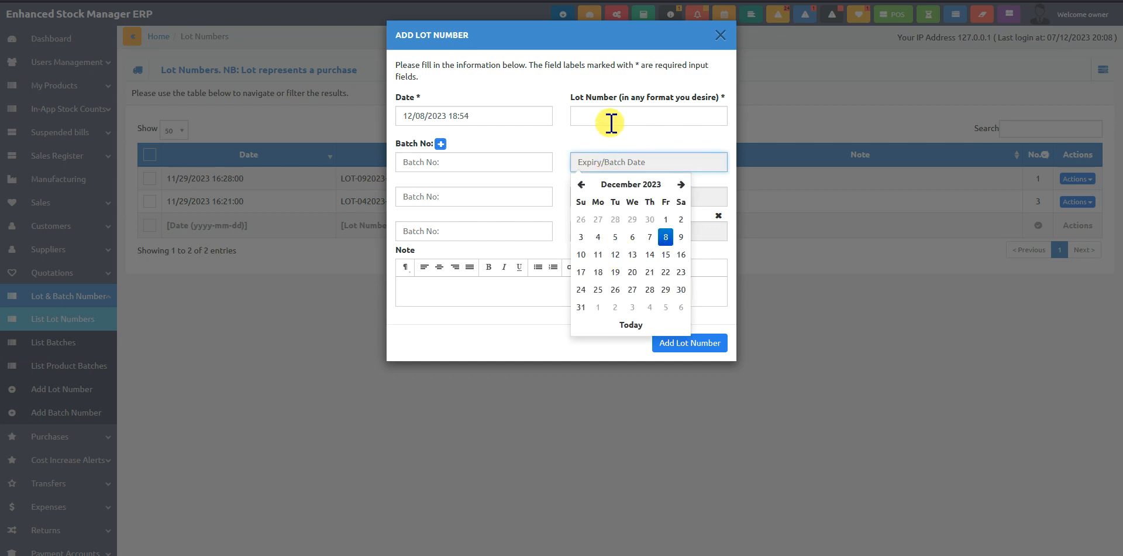
left_click(603, 144)
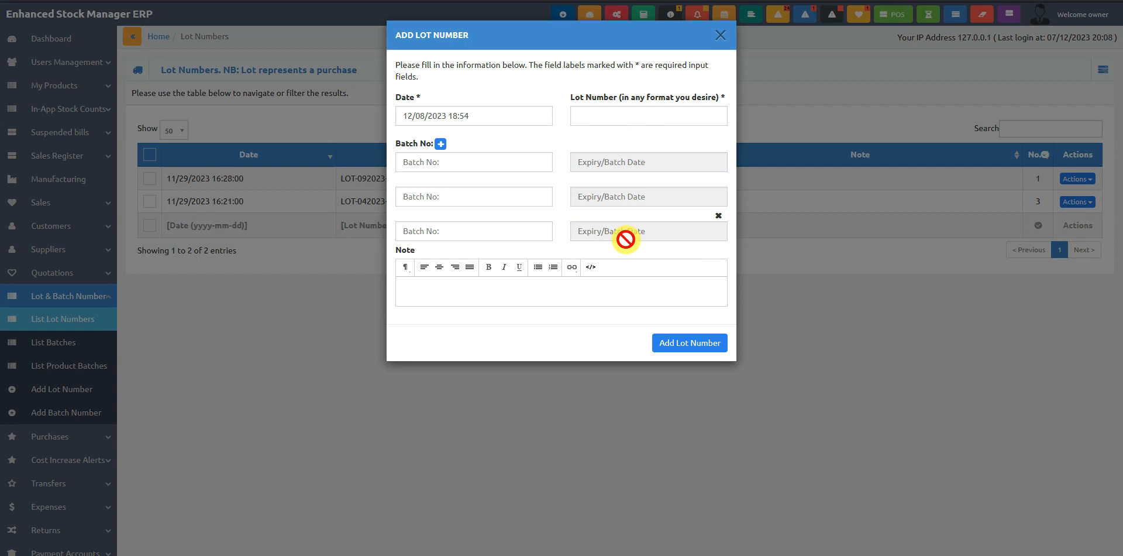
left_click(720, 37)
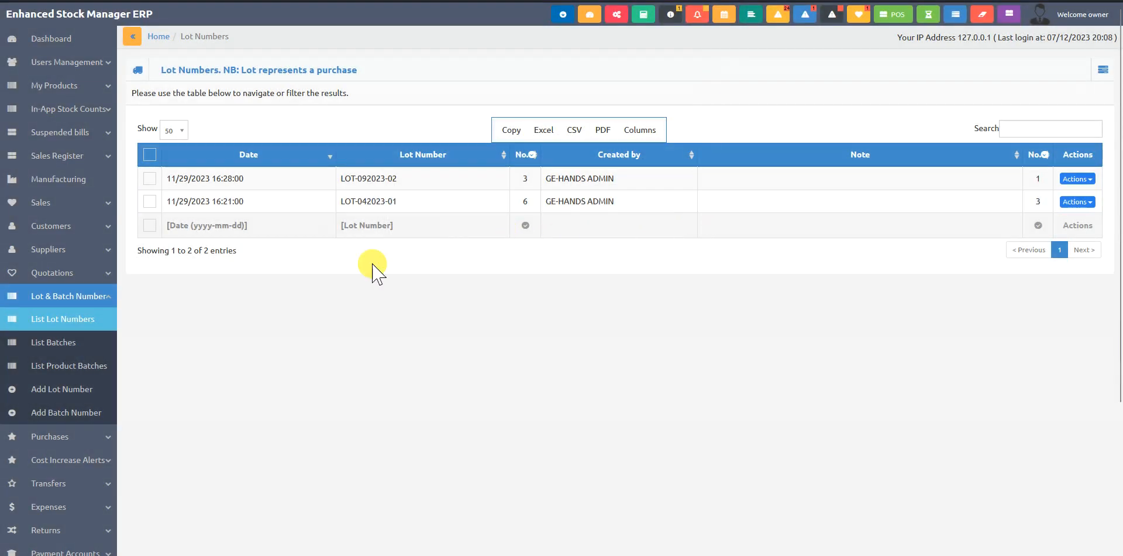
- Select LOT-092023-02 and LOT-042023-01 in the lot numbers list, and open the product batches report
left_click(69, 320)
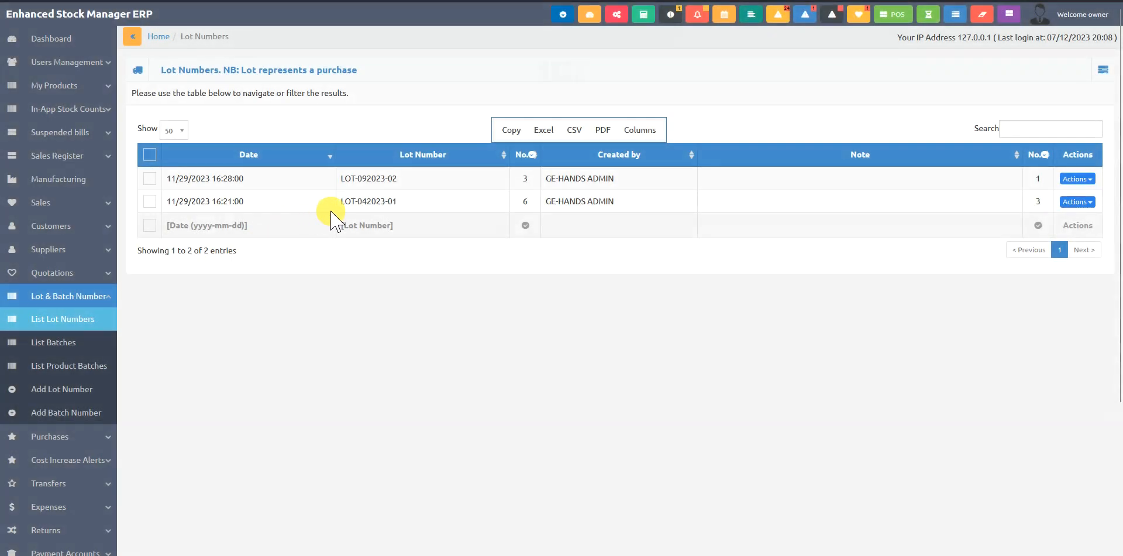
left_click(150, 178)
left_click(150, 202)
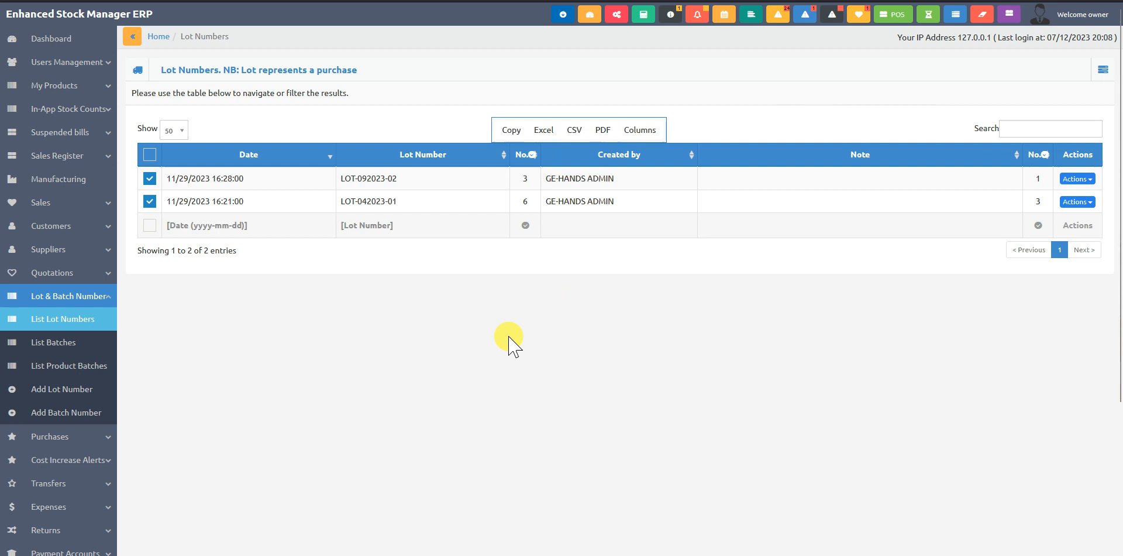
left_click(81, 365)
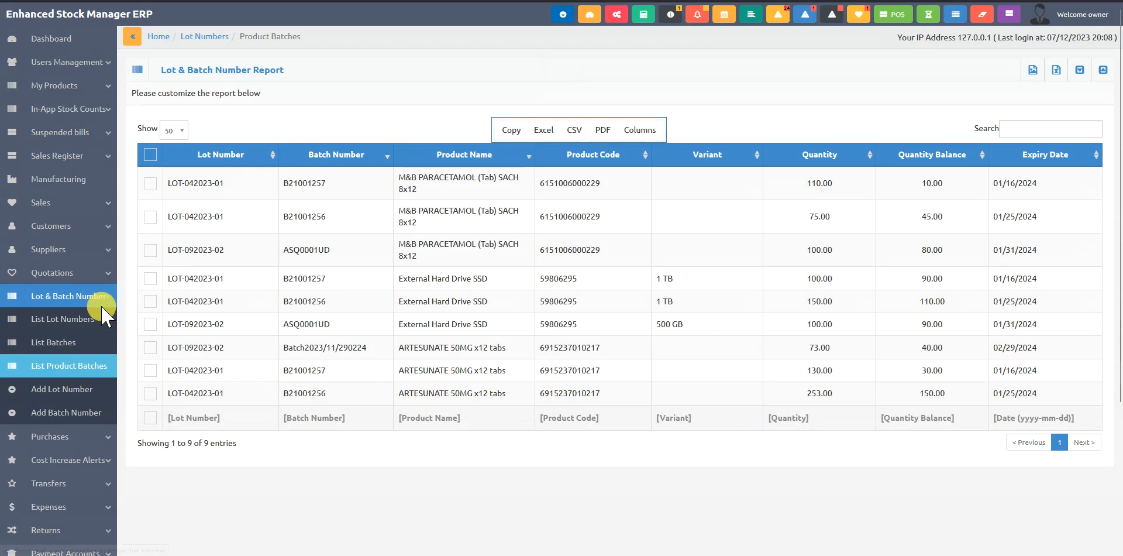
- Examine the Add Batch Number form with lot LOT-042023-01 selected and close it without saving
left_click(71, 412)
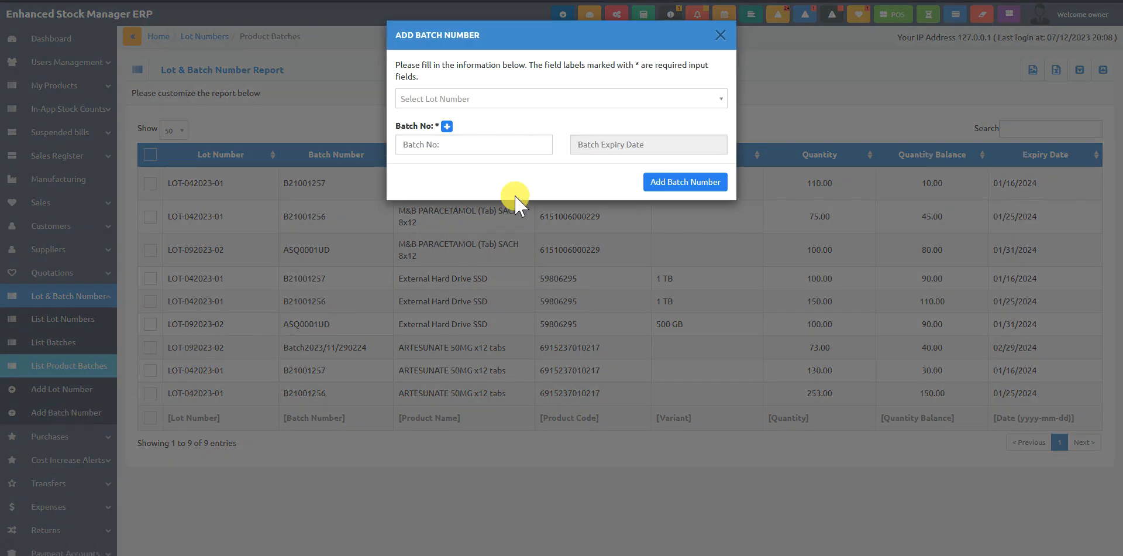
left_click(543, 101)
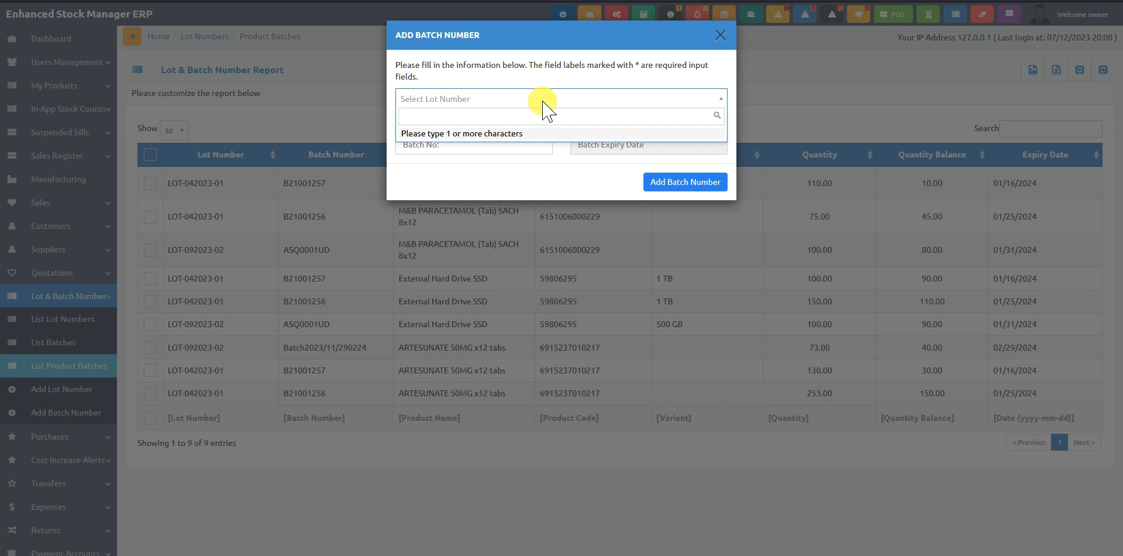
type("lo")
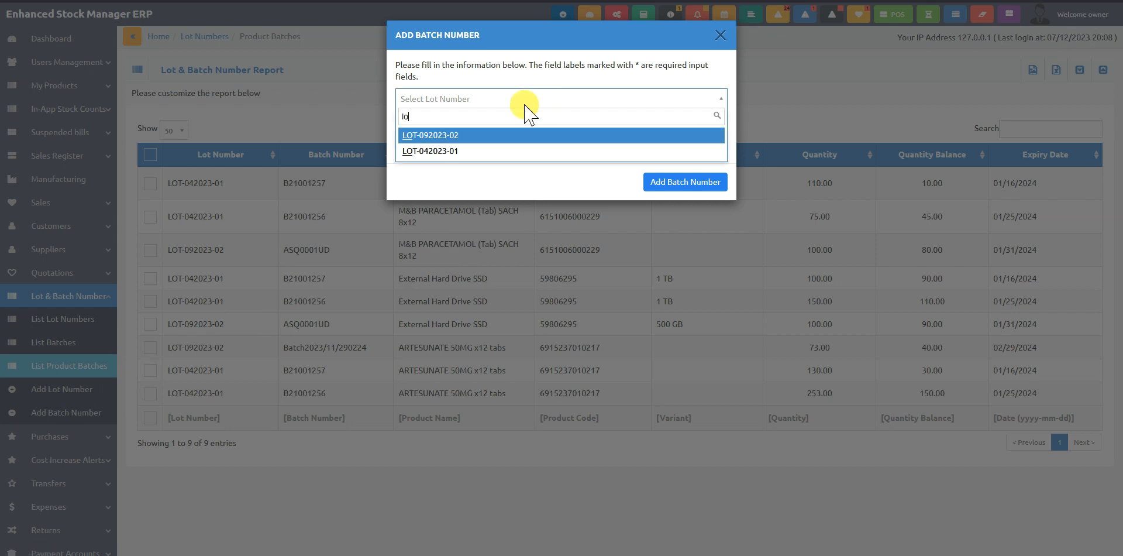
left_click(459, 151)
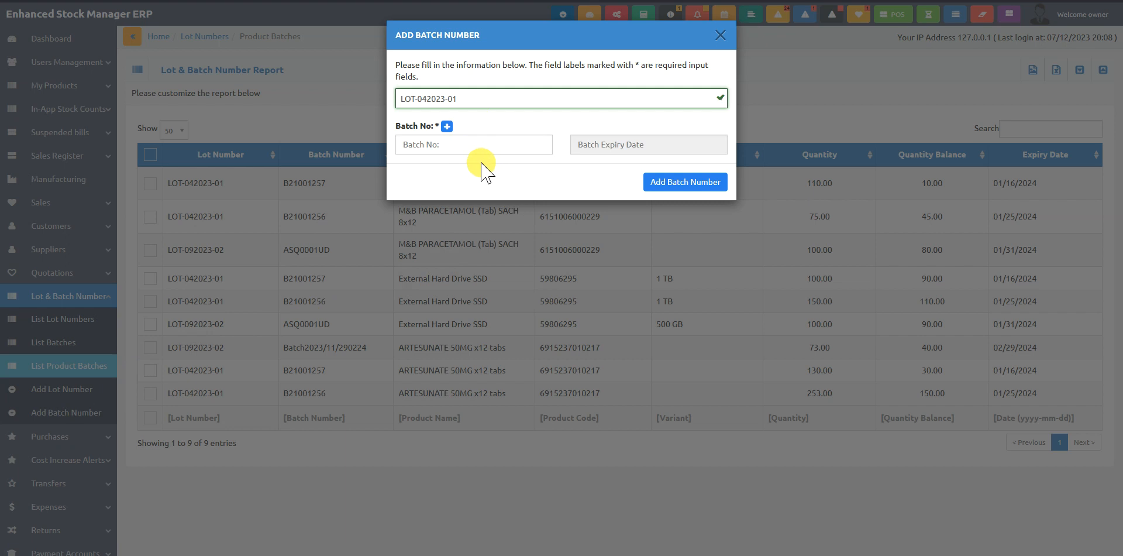
left_click(469, 145)
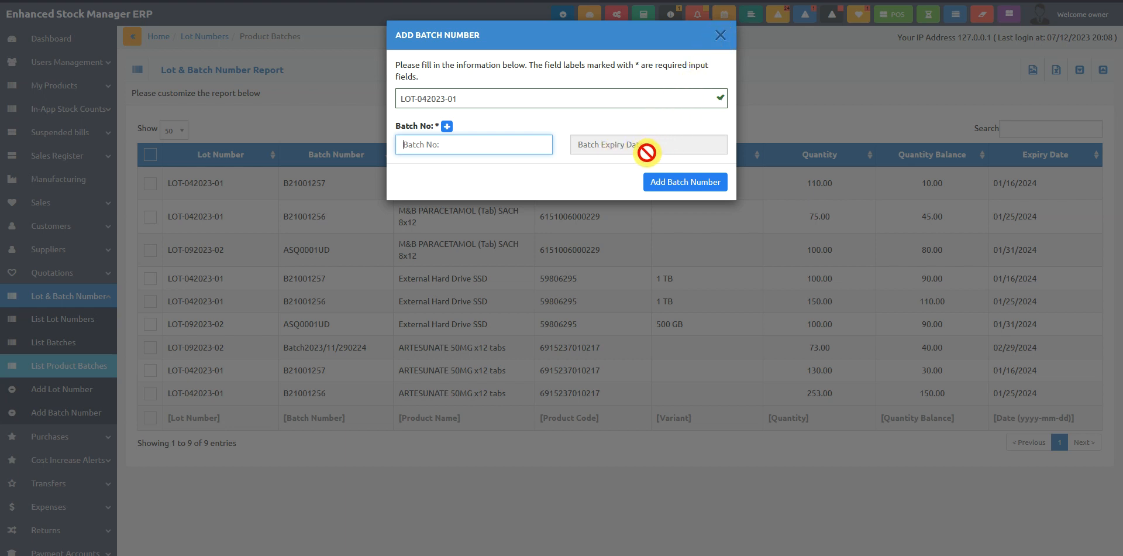
left_click(716, 35)
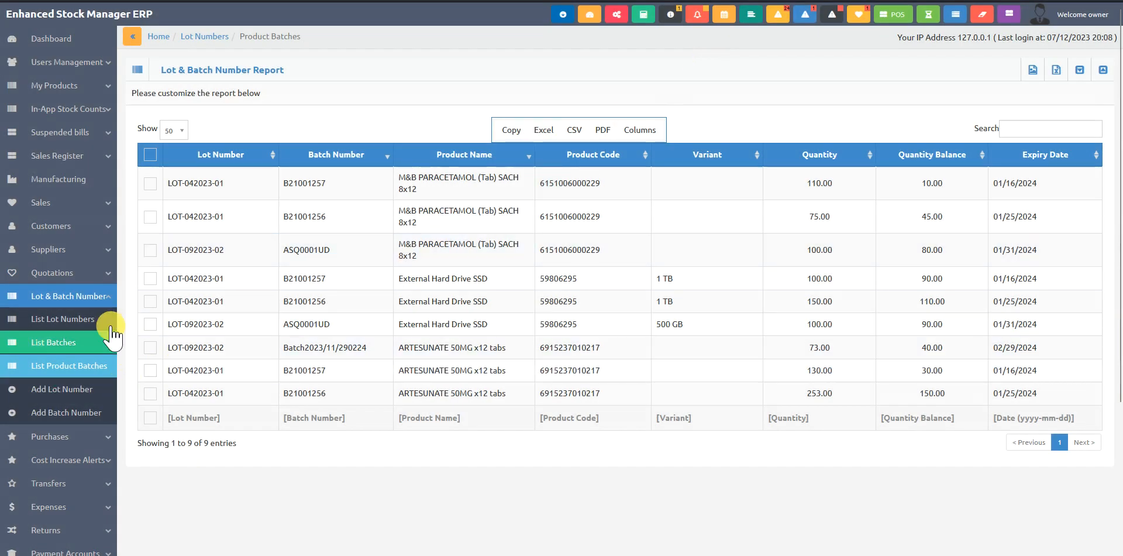
- Open a blank Add Purchase form
left_click(100, 299)
left_click(94, 319)
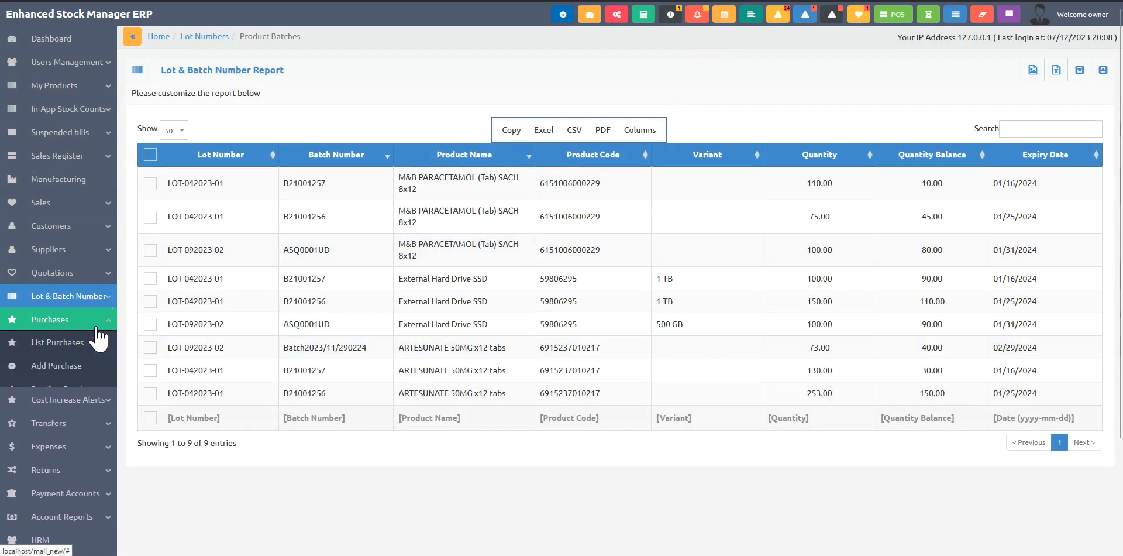
left_click(66, 368)
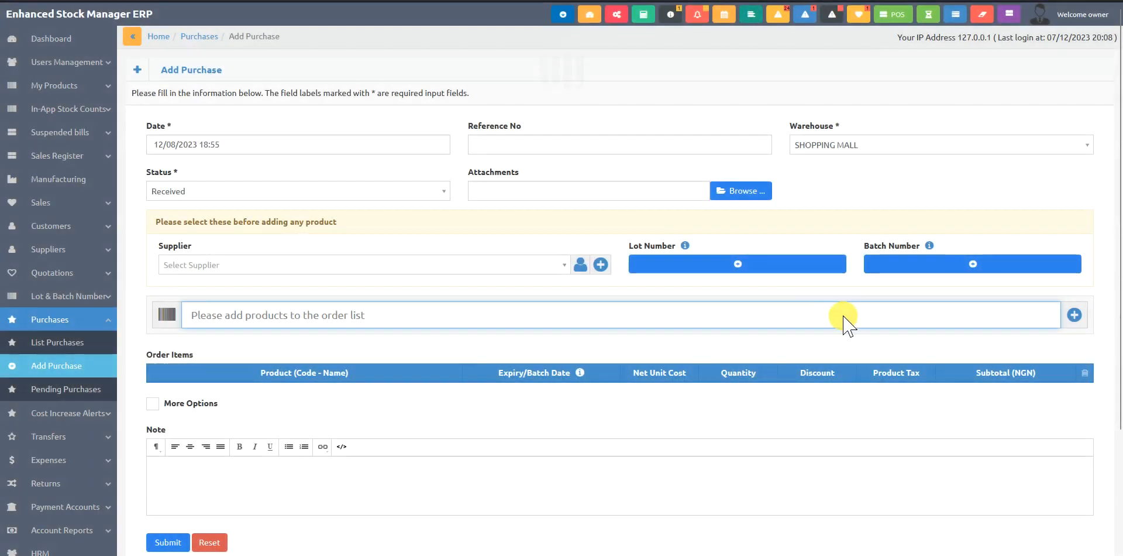
- Preview the forms for adding a lot number and a batch number from within the purchase, closing both without saving
left_click(755, 267)
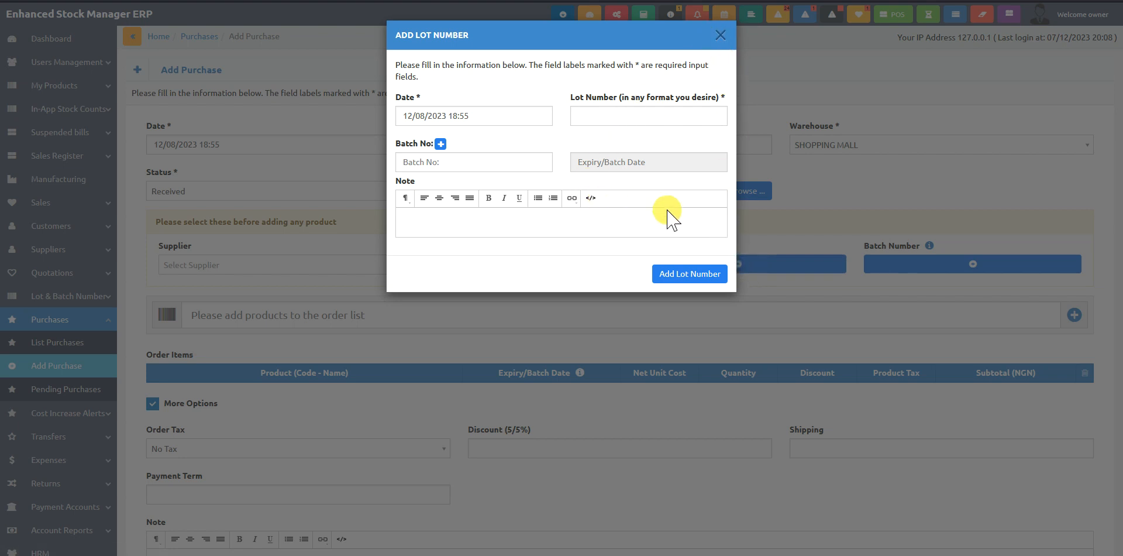
left_click(795, 307)
left_click(915, 261)
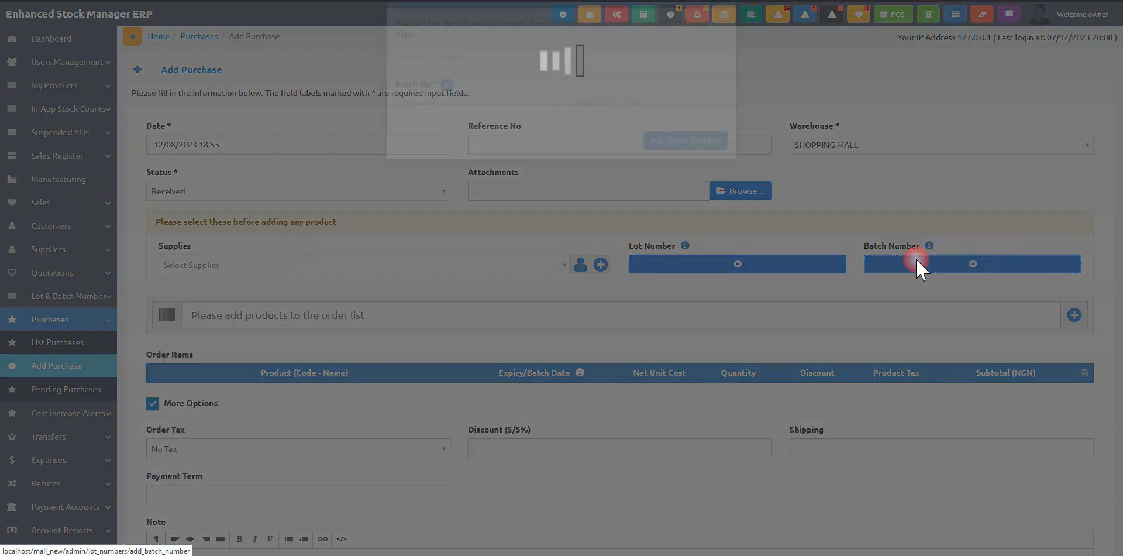
left_click(837, 172)
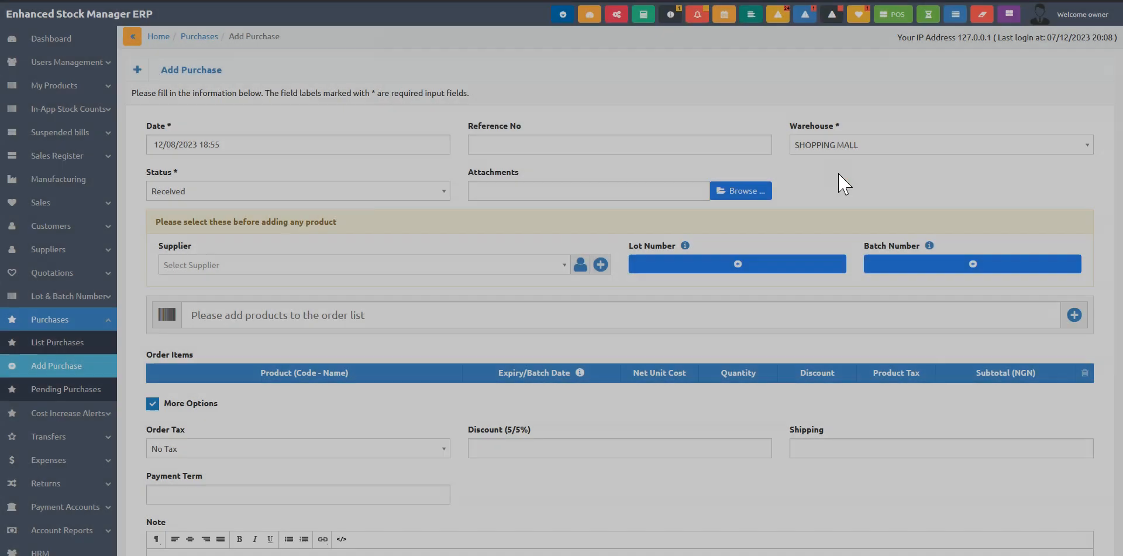
- Set the purchase's supplier to General Test Supplier
left_click(385, 315)
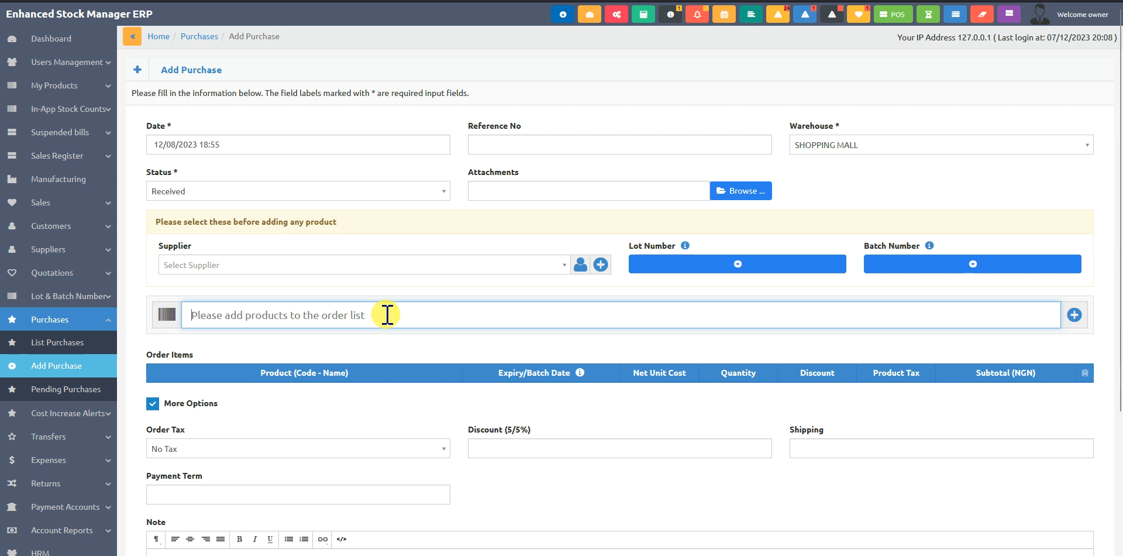
left_click(328, 265)
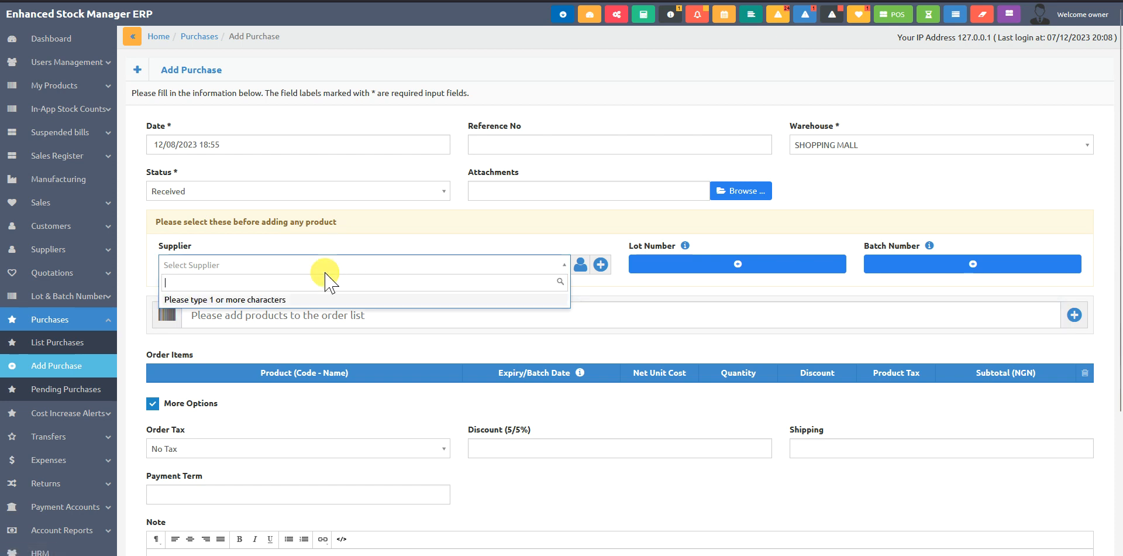
type("t")
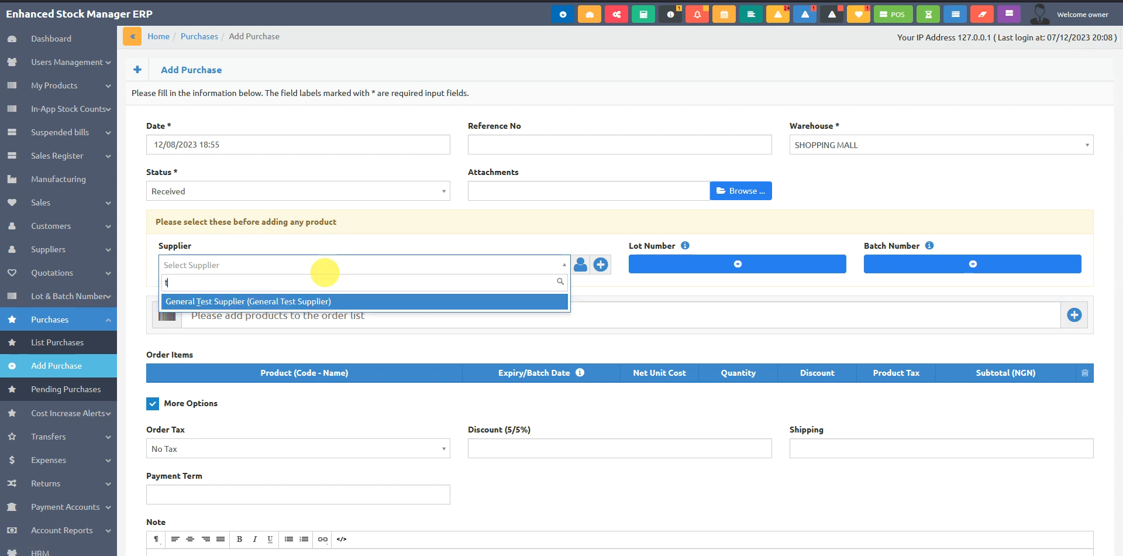
left_click(311, 301)
- Find products matching "art" and add COARTEM 20/120 x18 to the purchase's order items
left_click(349, 319)
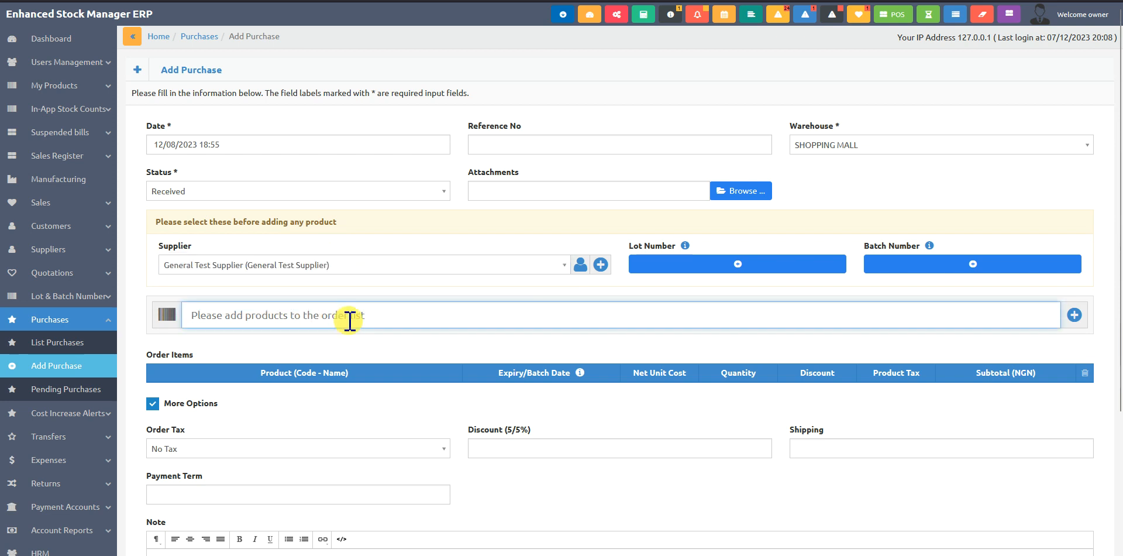
type("art")
left_click(346, 338)
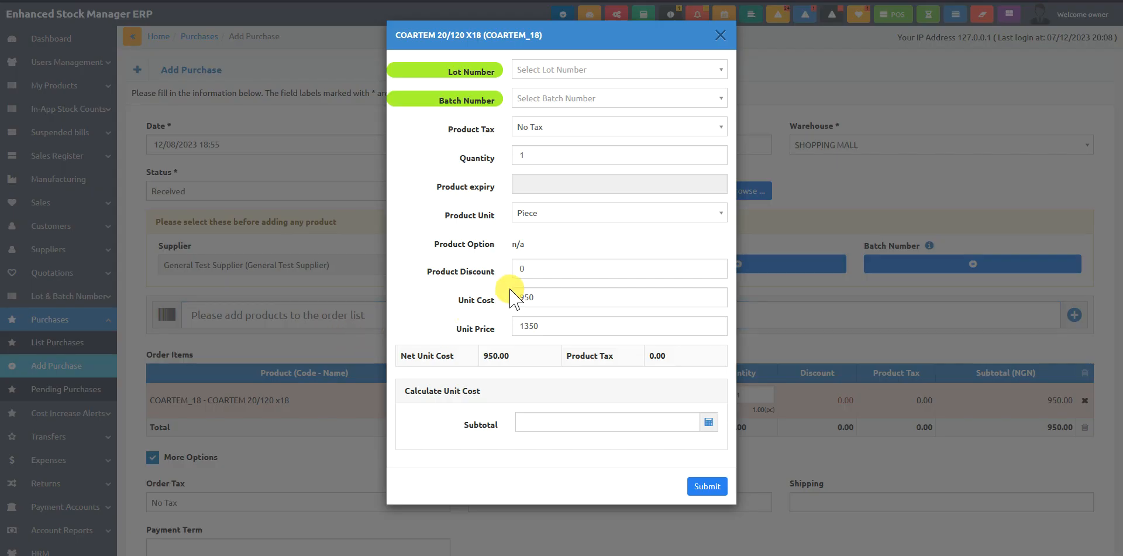
- Assign lot LOT-042023-01 and batch B21001257 to COARTEM 20/120 x18, set its quantity to 100 and submit the item details
left_click(559, 70)
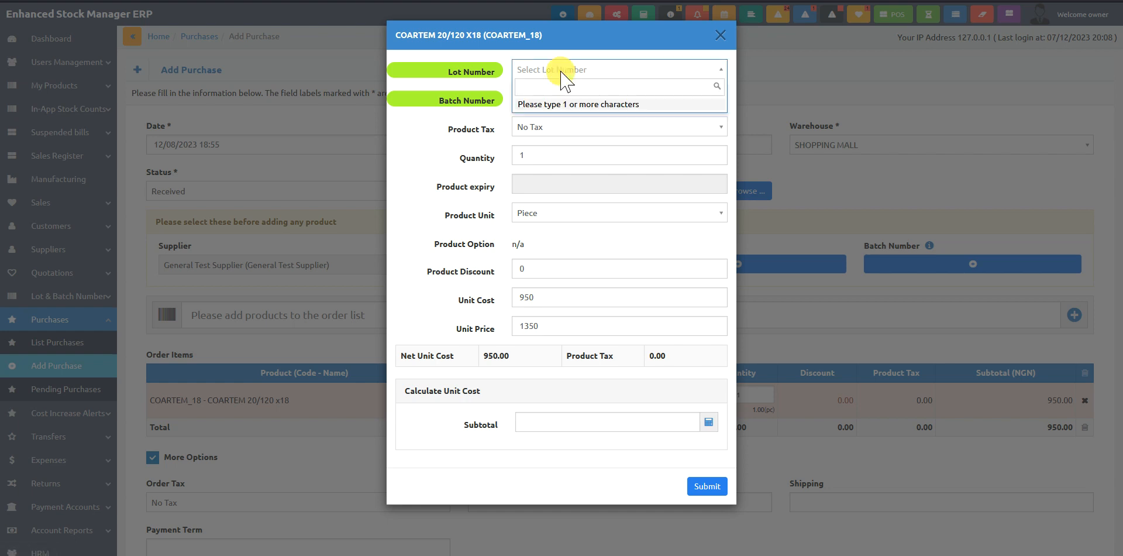
type("lo")
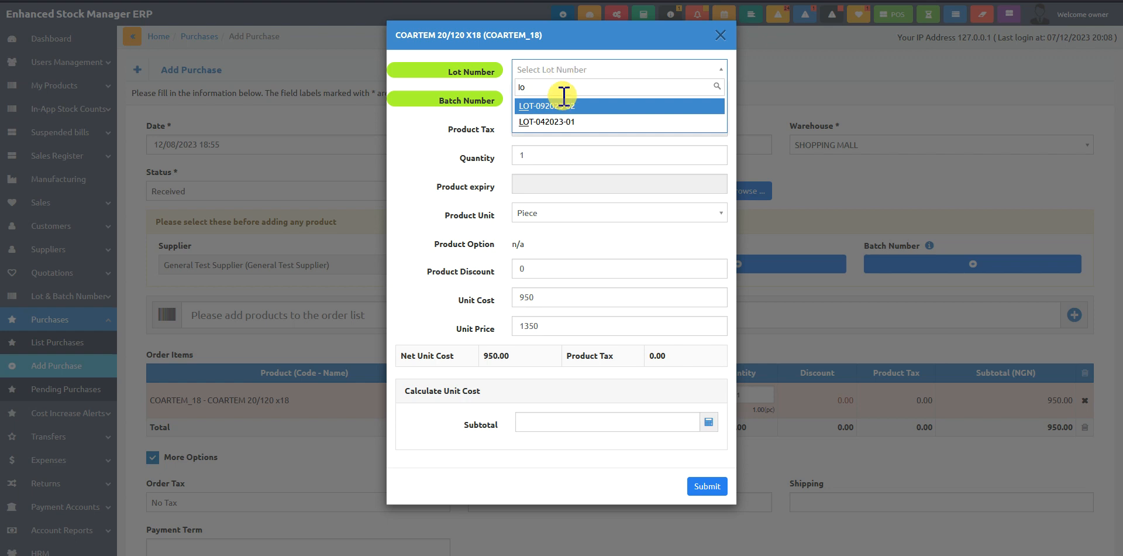
left_click(550, 122)
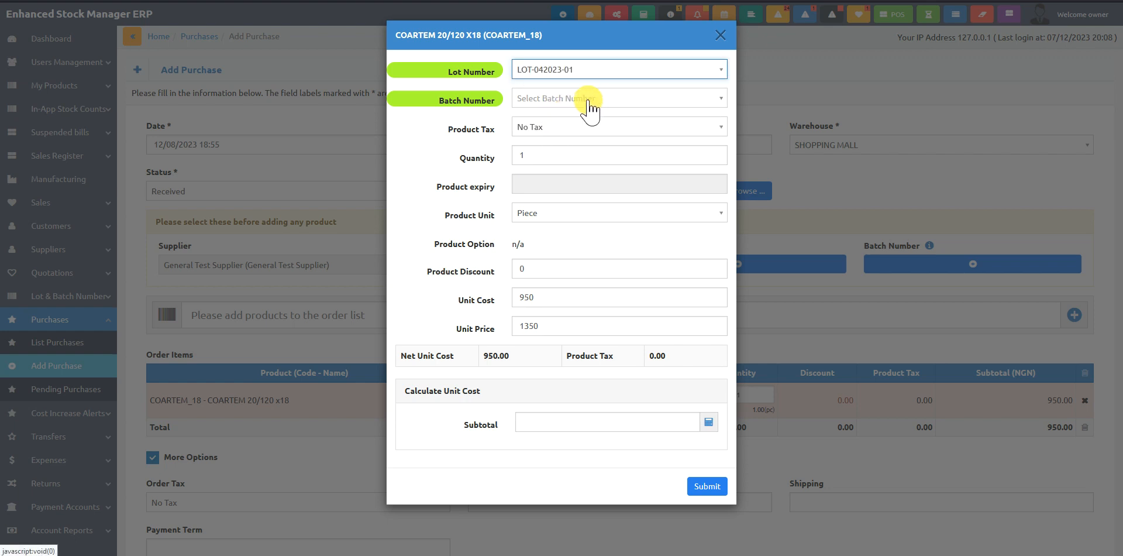
left_click(581, 99)
type("0")
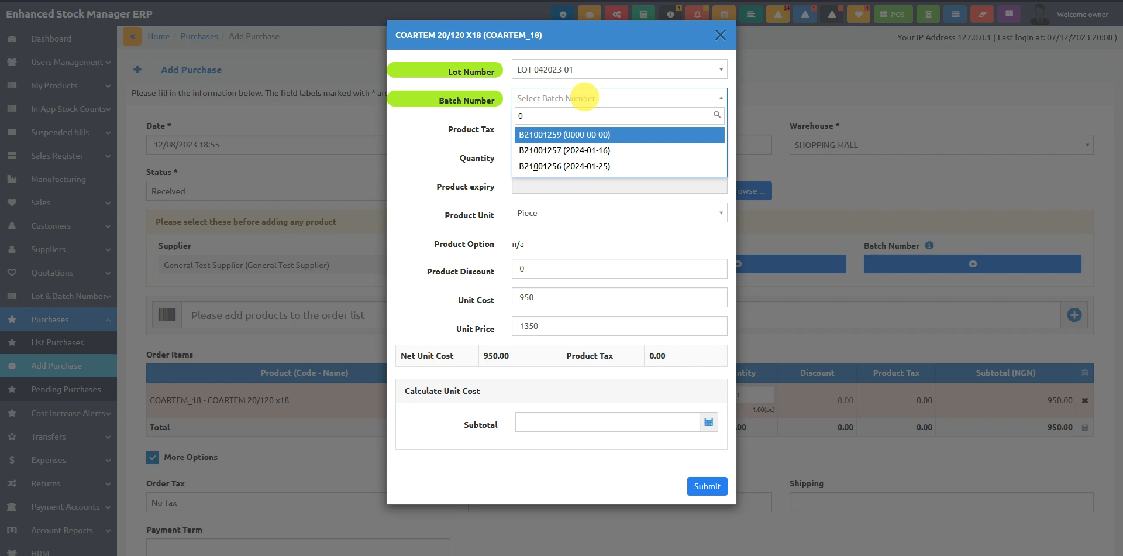
left_click(570, 154)
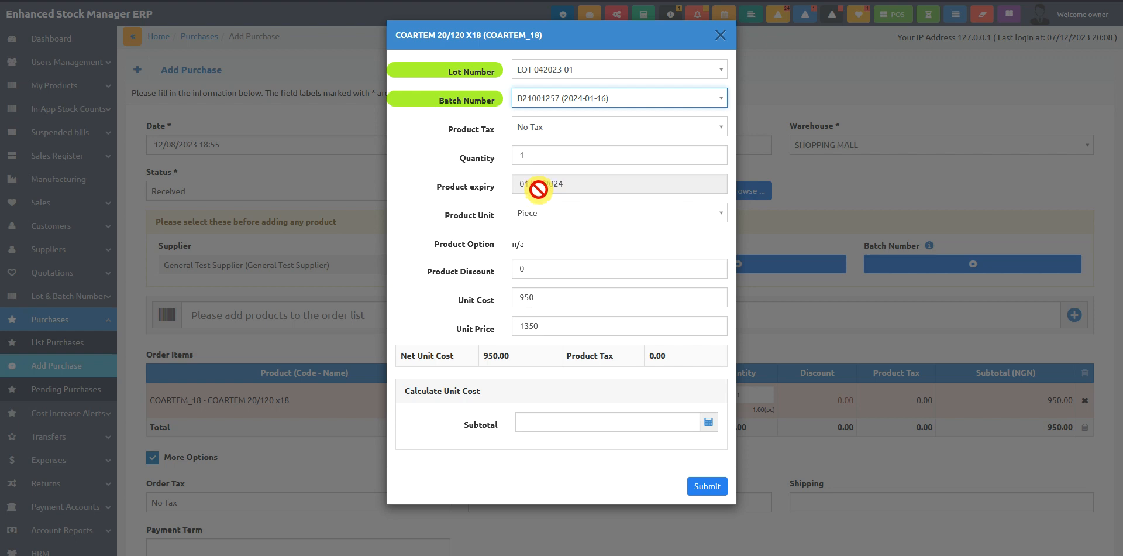
double_click(535, 155)
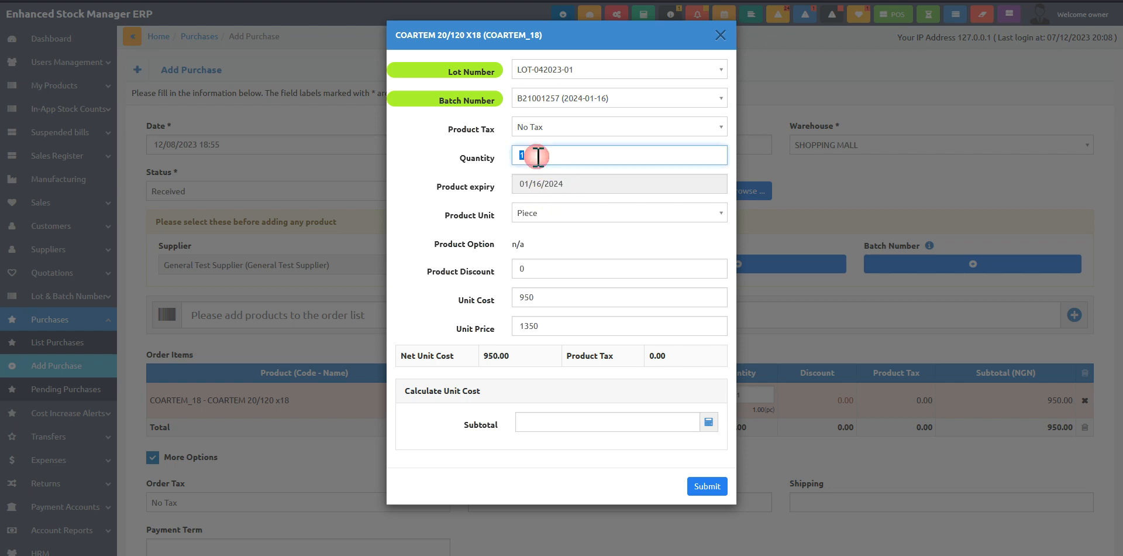
type("1")
left_click(699, 487)
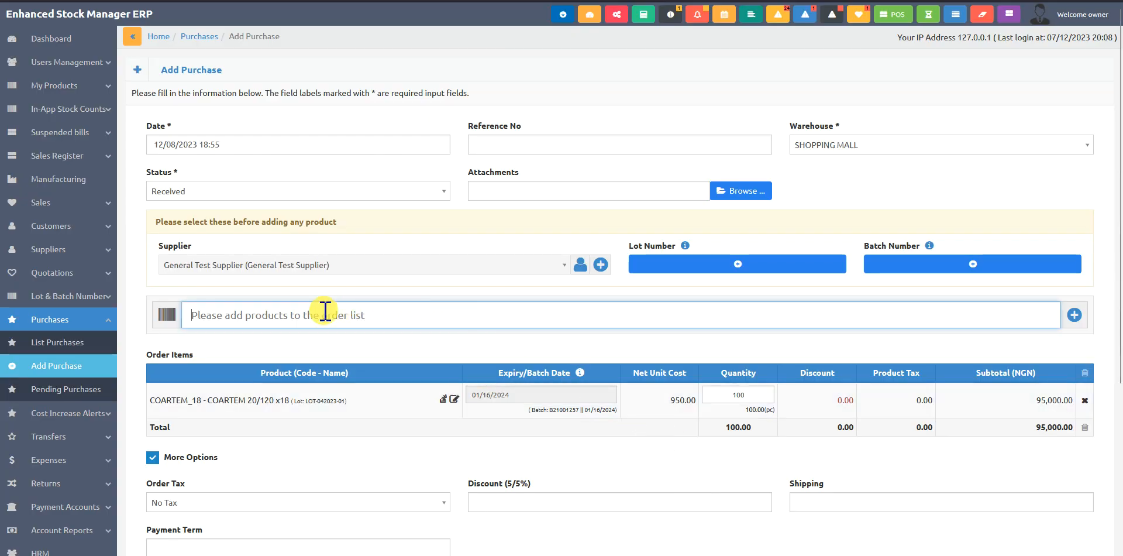
type("wat")
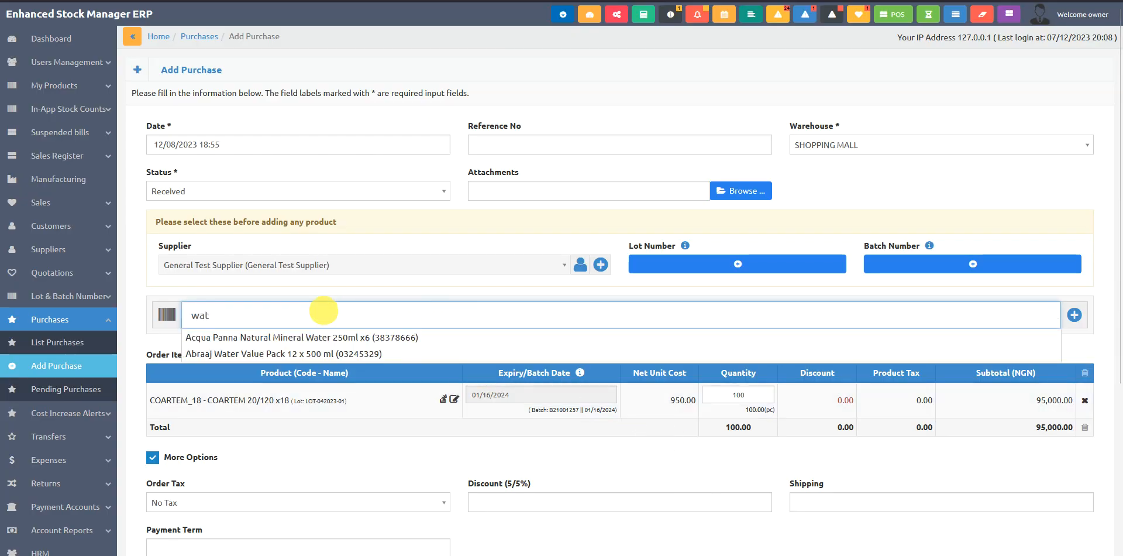
left_click(316, 336)
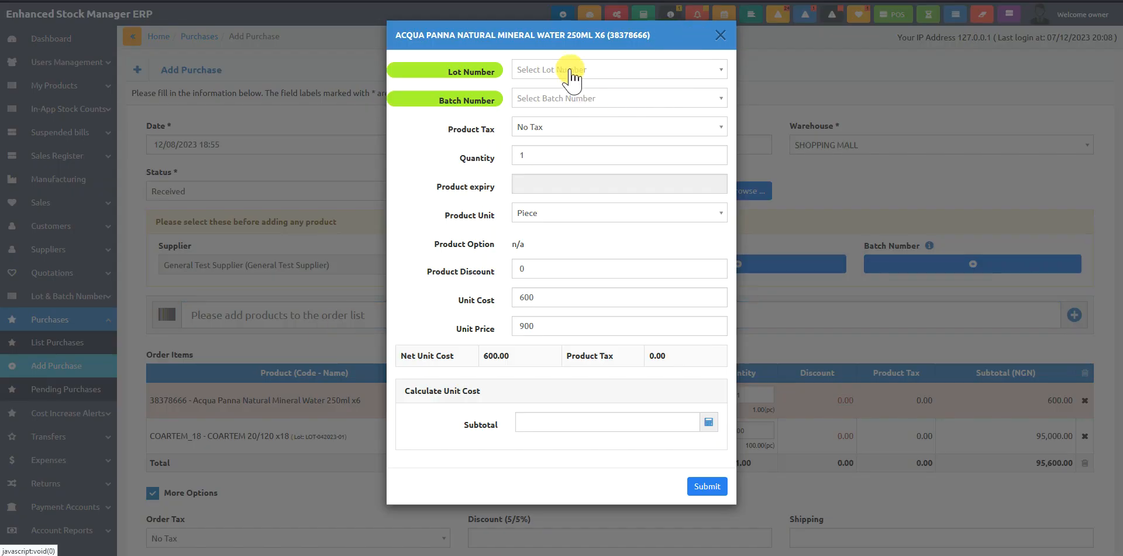
left_click(720, 35)
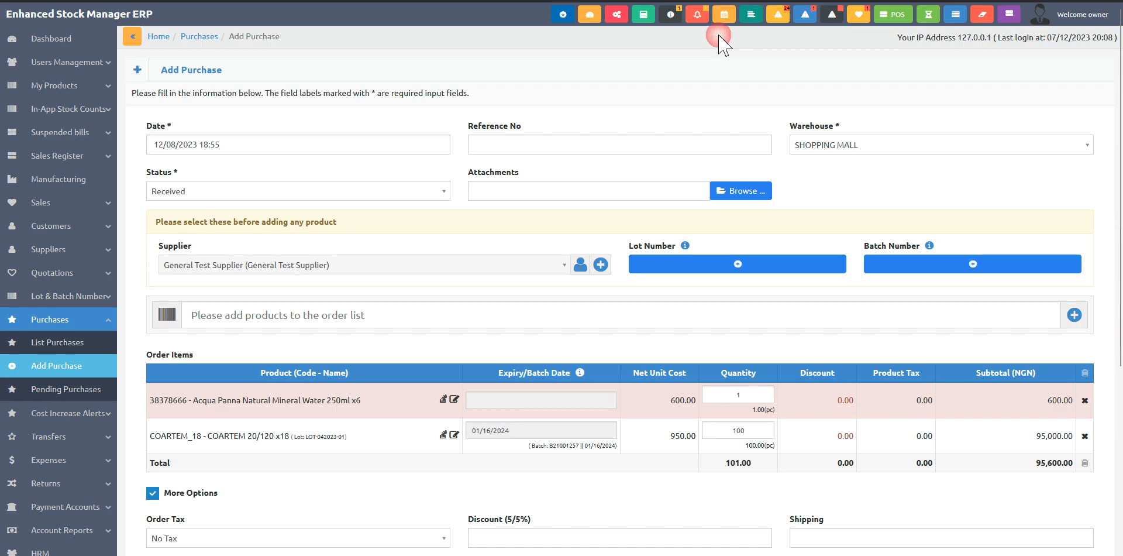
left_click(1085, 401)
- Find products matching "wat" and add Abraaj Water Value Pack 12 x 500 ml to the order items
left_click(341, 309)
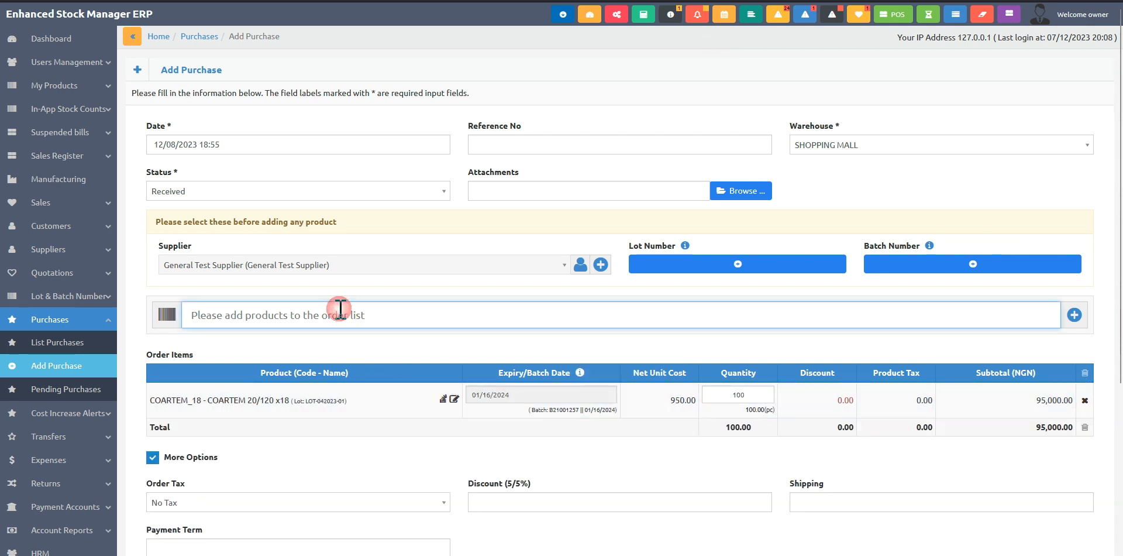
type("wat")
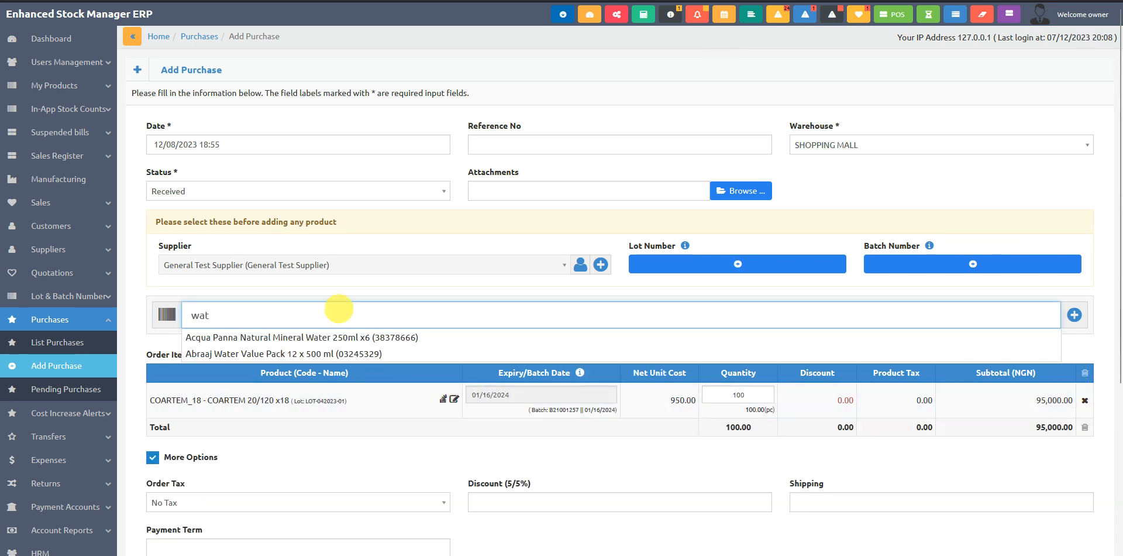
left_click(300, 354)
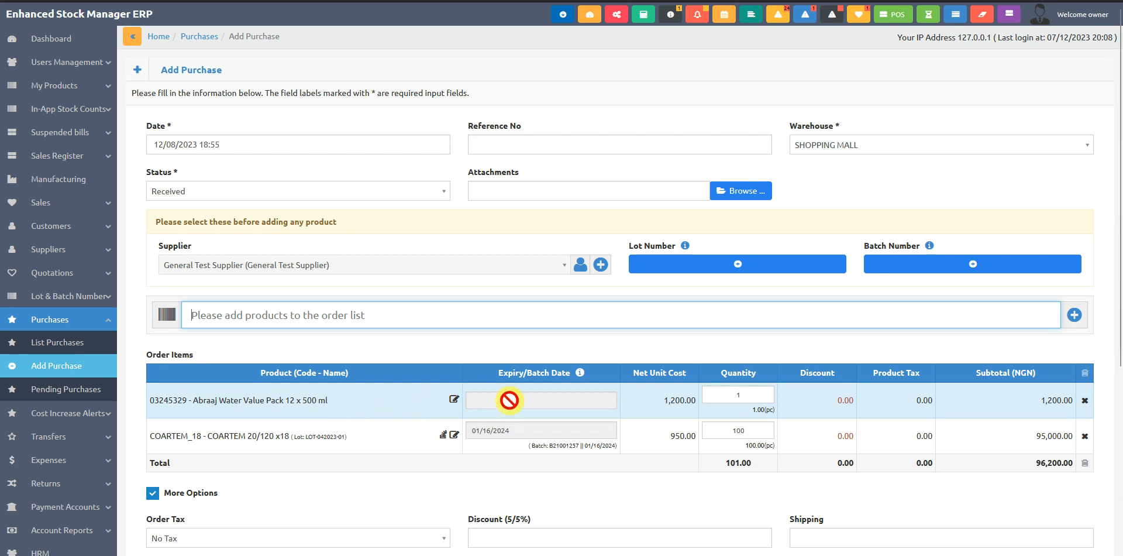
- Check the product details of Abraaj Water Value Pack for its lot and batch number requirement, and close them
left_click(255, 403)
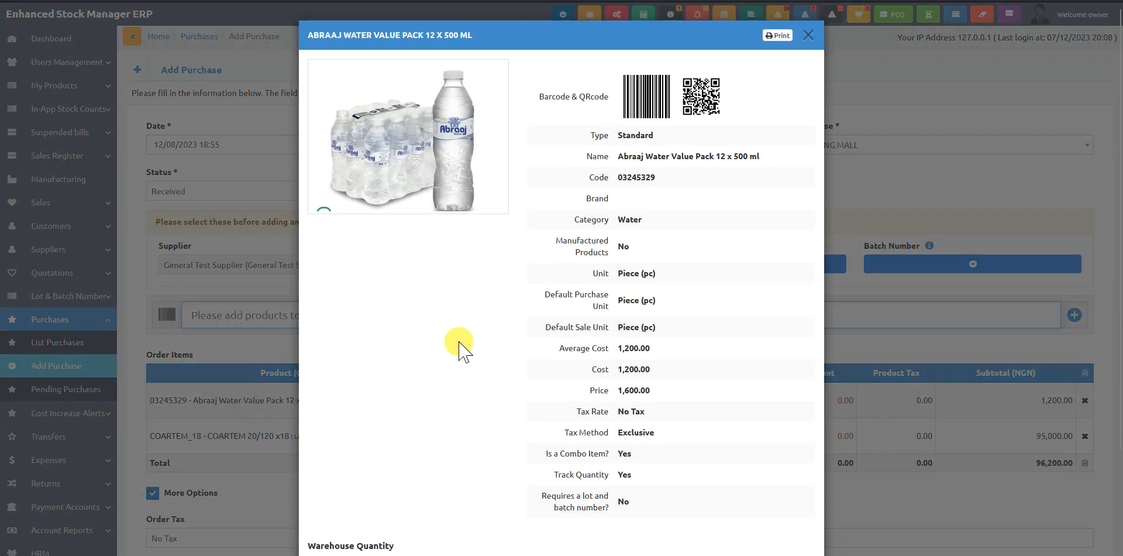
scroll(468, 351, "down", 2)
left_click_drag(618, 390, 623, 390)
left_click(860, 351)
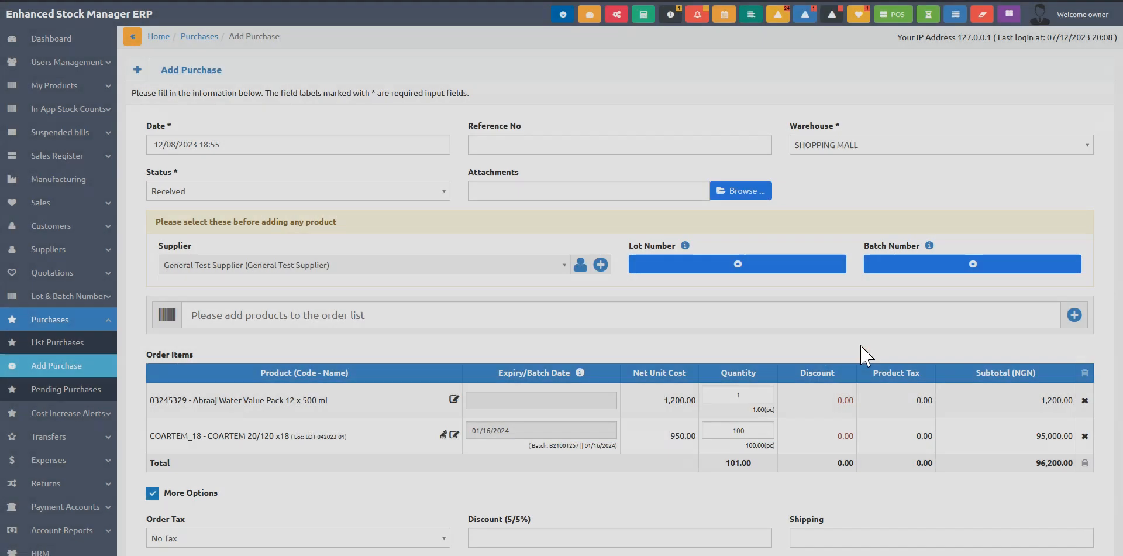
- Set the order quantity of Abraaj Water Value Pack 12 x 500 ml to 50
double_click(752, 392)
type("50")
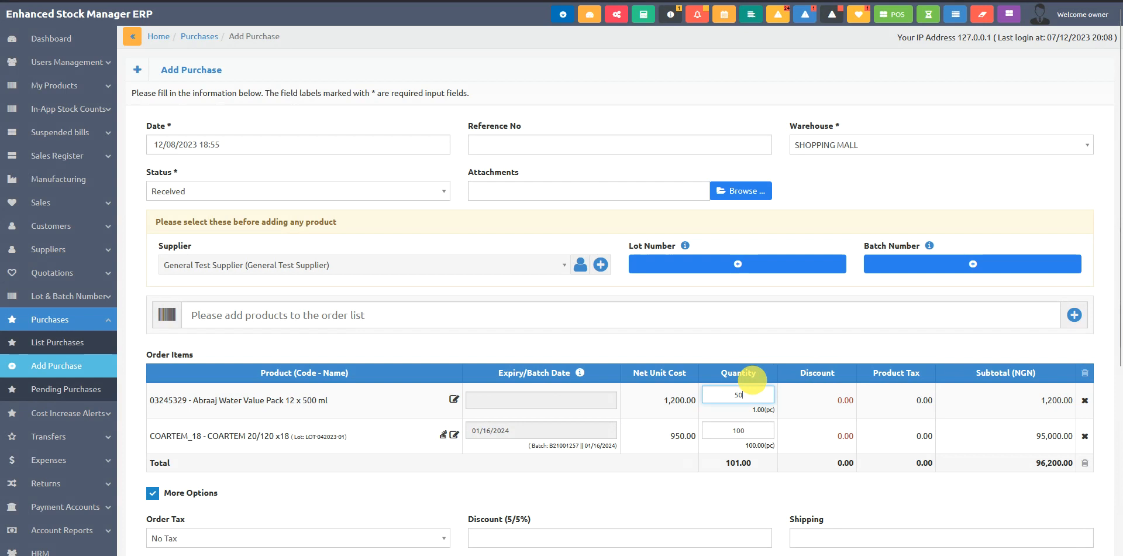
left_click(678, 320)
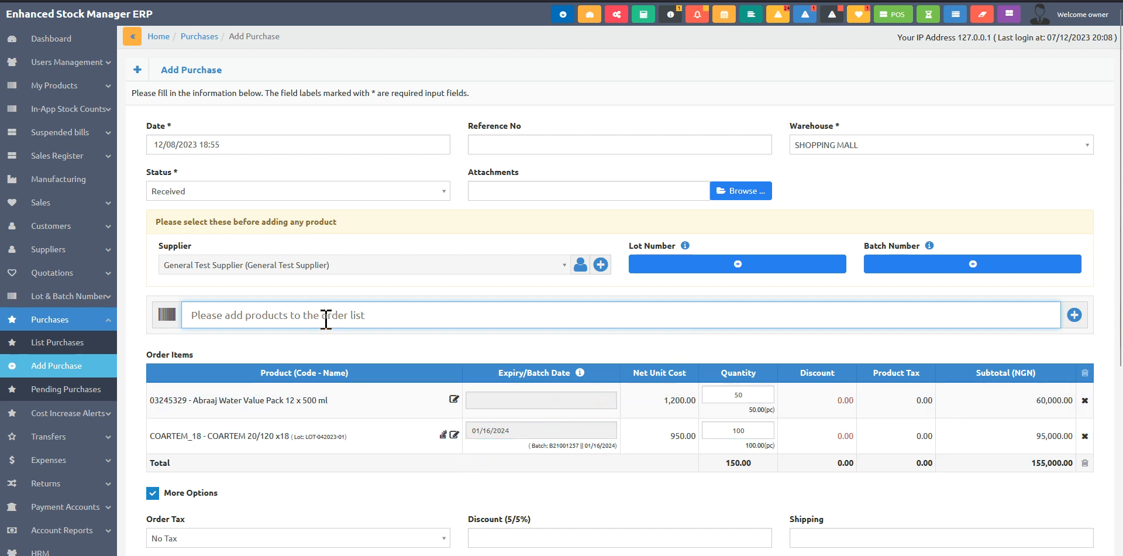
- Add M&B PARACETAMOL (Tab) SACH 8x12 to the order with lot LOT-092023-02, batch ASQ0001UD and quantity 150
type("m&")
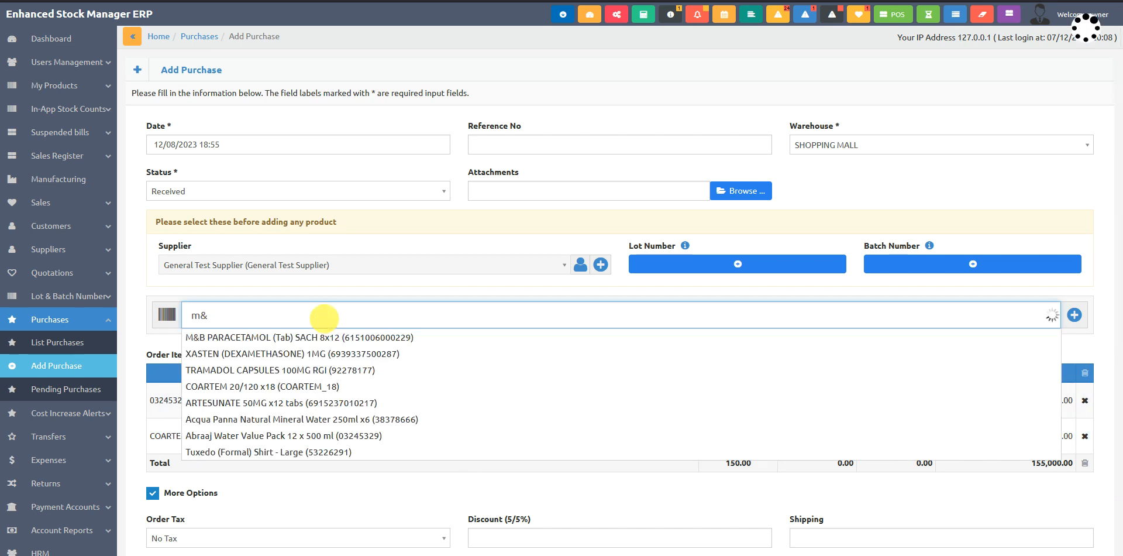
key("Return")
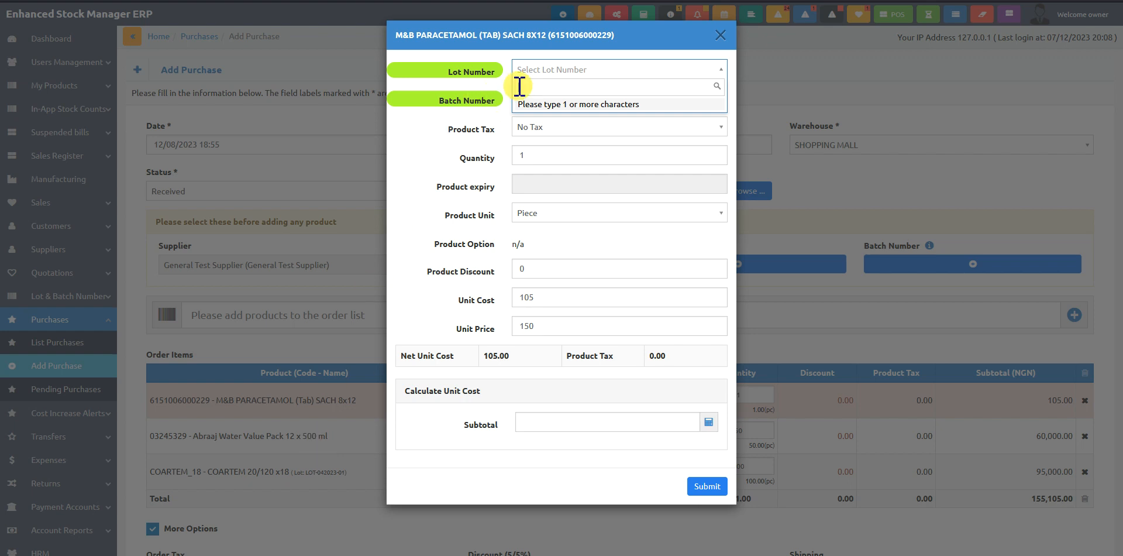
type("lo")
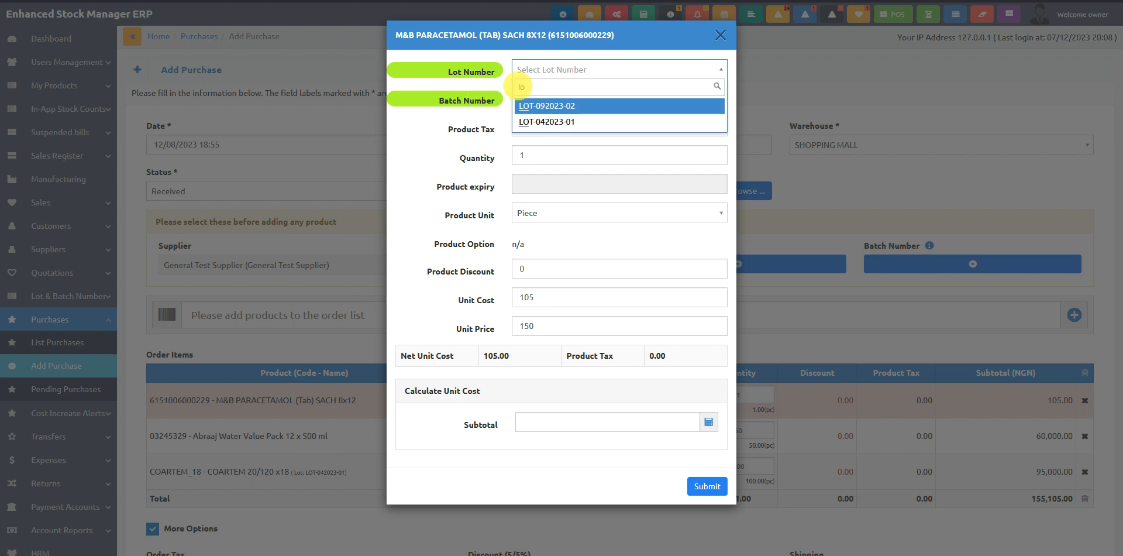
left_click(593, 107)
left_click(592, 97)
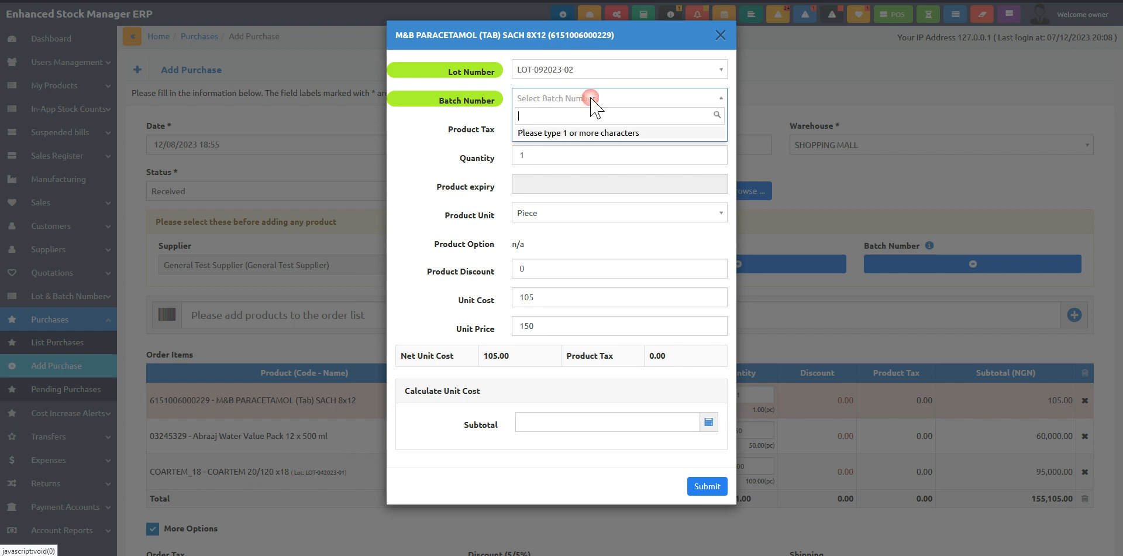
type("0")
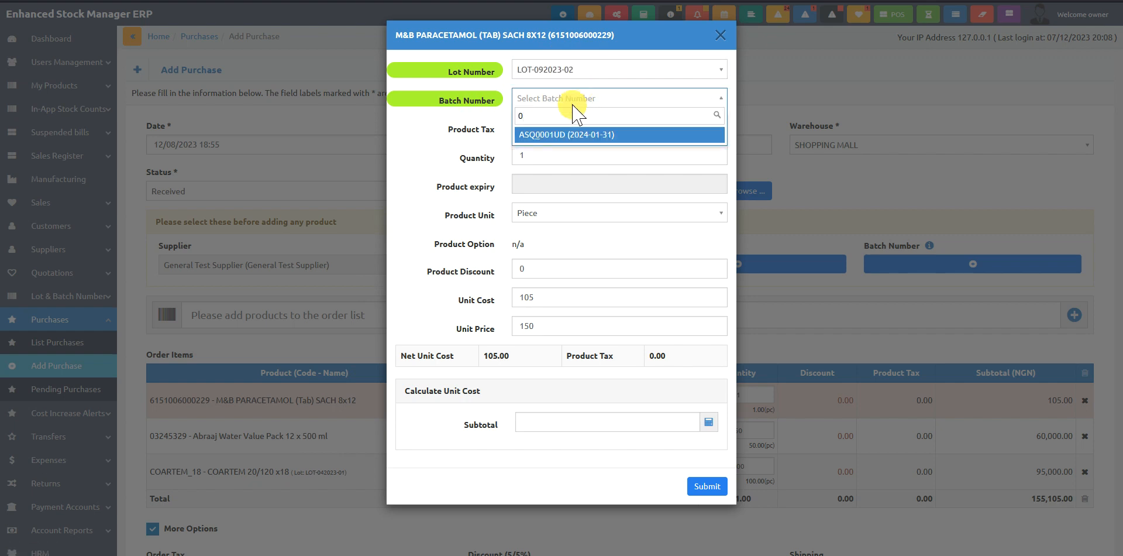
left_click(571, 135)
double_click(547, 157)
type("150")
left_click(707, 485)
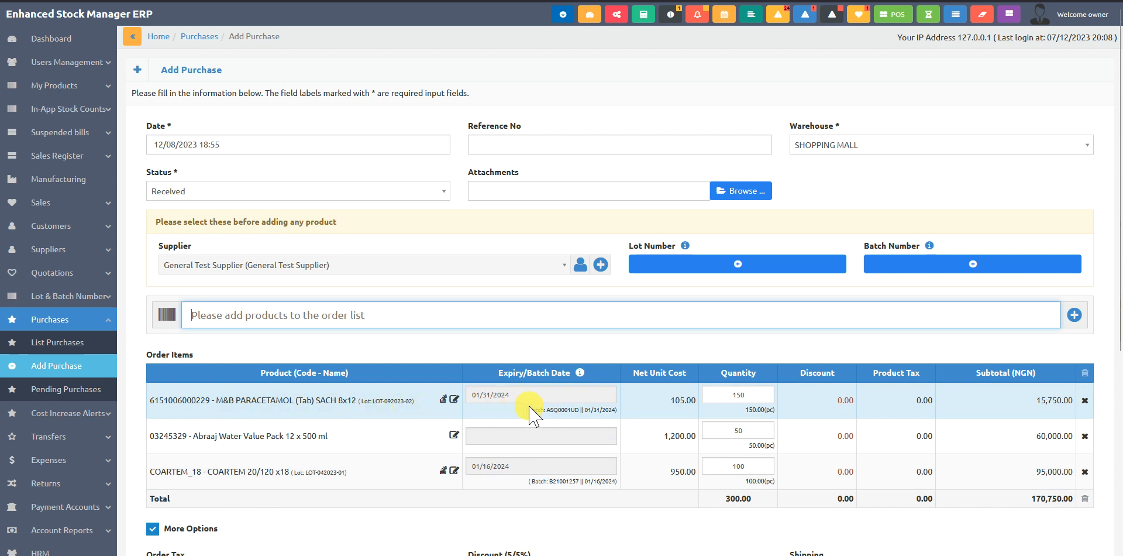
- Add a second M&B PARACETAMOL (Tab) SACH 8x12 line with lot LOT-042023-01, batch B21001257 and quantity 20
left_click(334, 315)
type("m&")
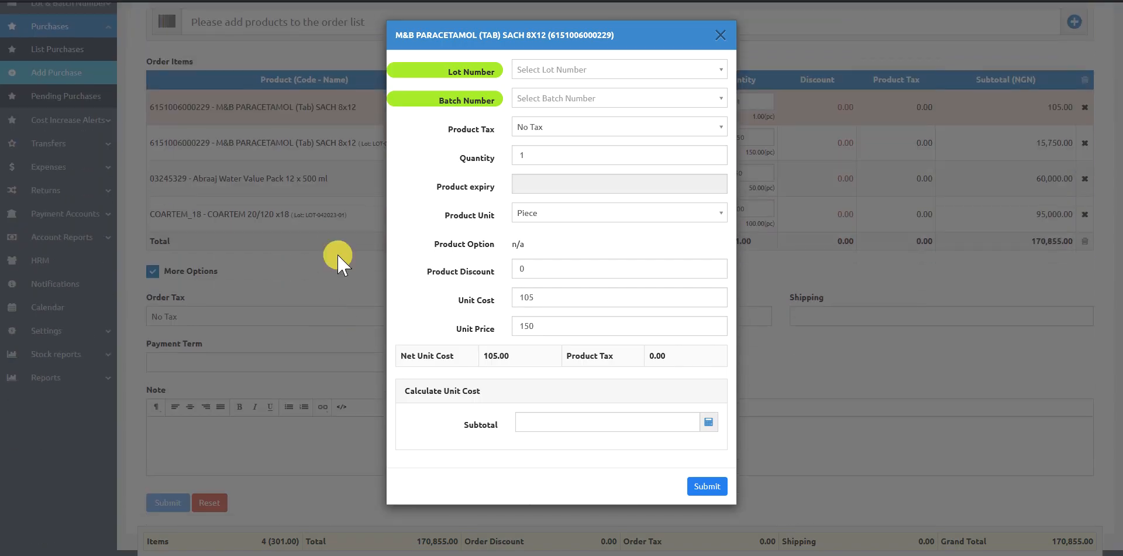
left_click(535, 69)
type("Lo")
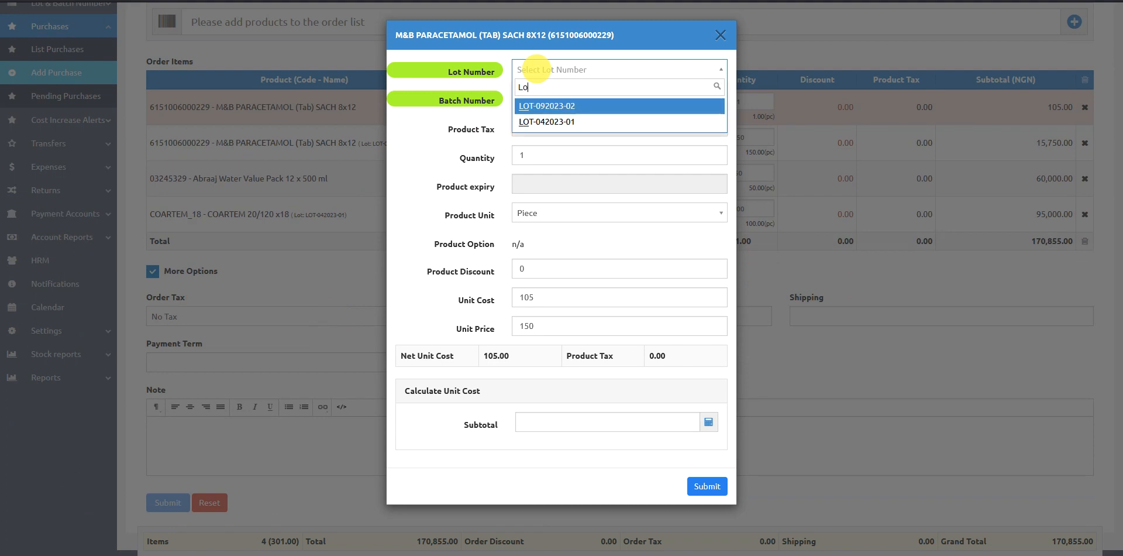
left_click(547, 121)
left_click(582, 100)
type("0")
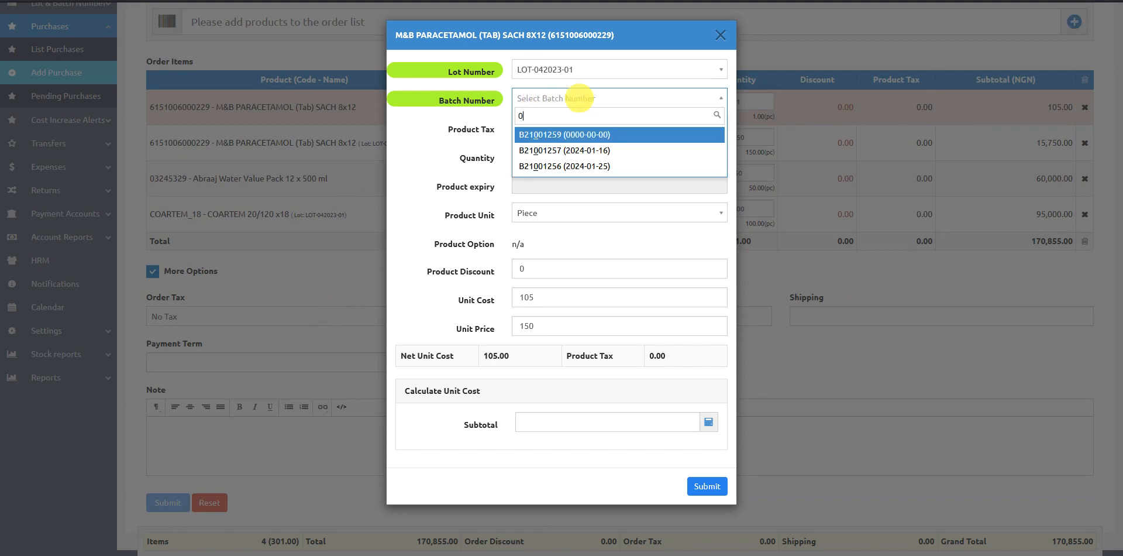
left_click(585, 151)
double_click(534, 151)
type("20")
left_click(707, 488)
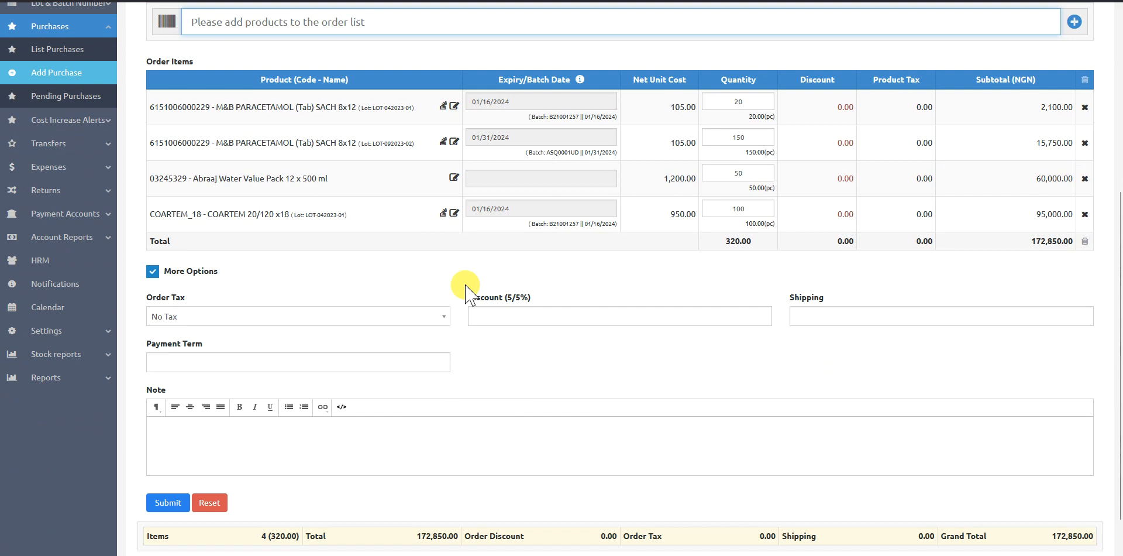
- Review the order items and submit the completed purchase
scroll(468, 258, "up", 3)
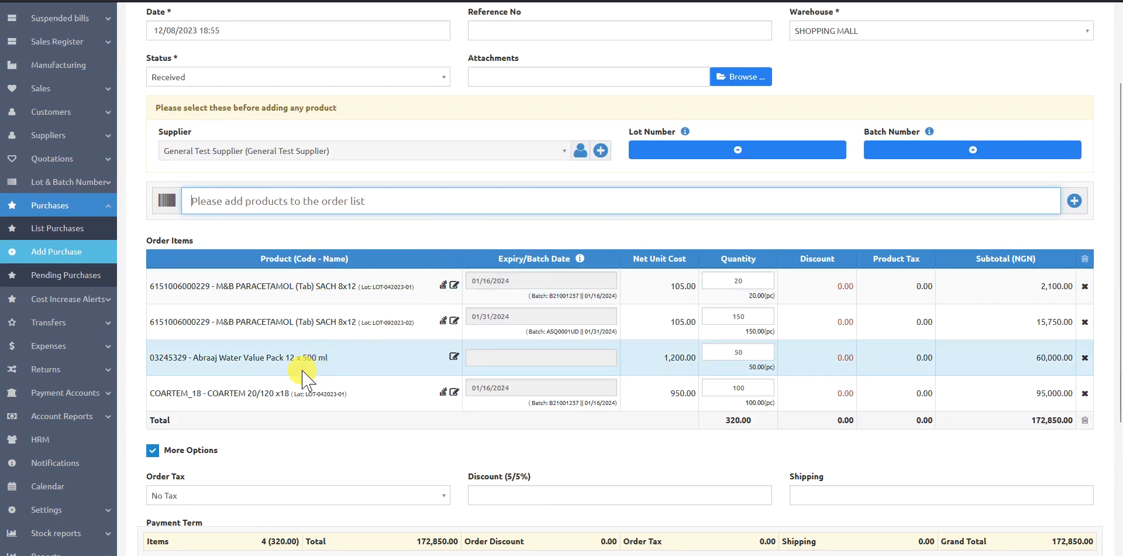
scroll(302, 375, "down", 3)
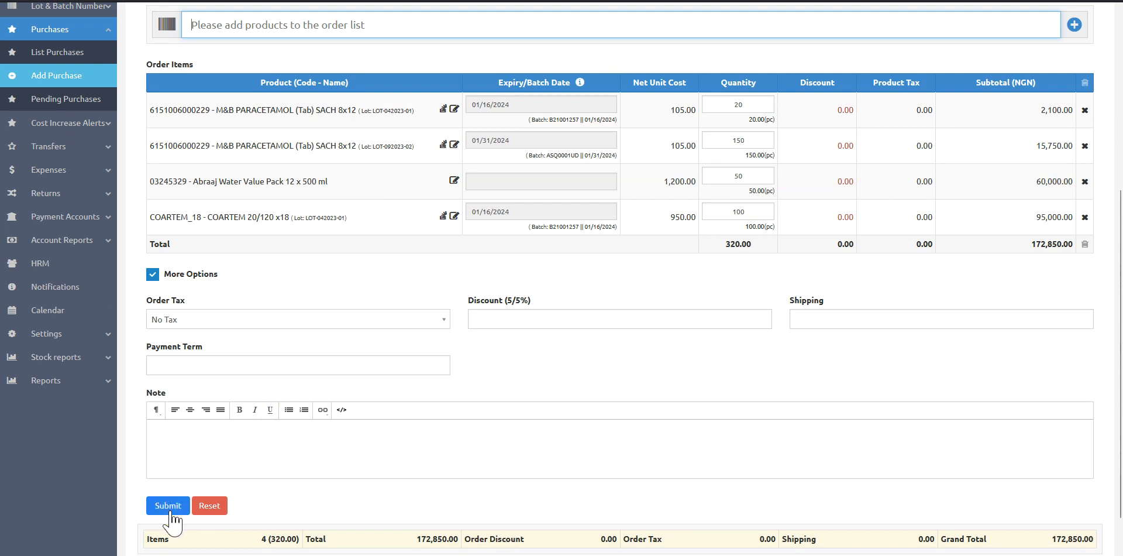
left_click(170, 511)
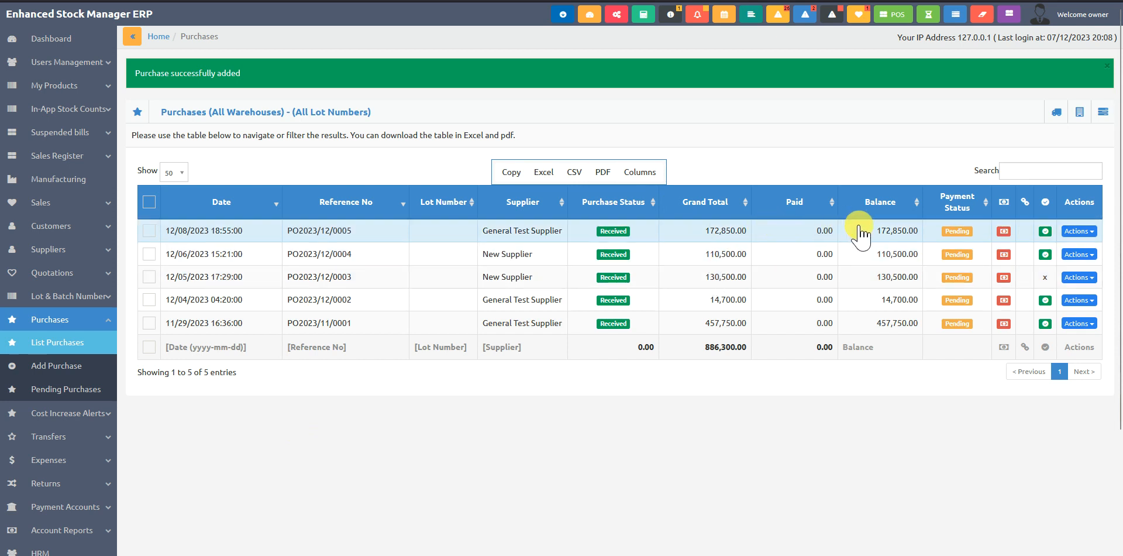
- Open batch barcode printing for the newest purchase and highlight the product code of the paracetamol entry with batch ASQ0001UD
left_click(1079, 231)
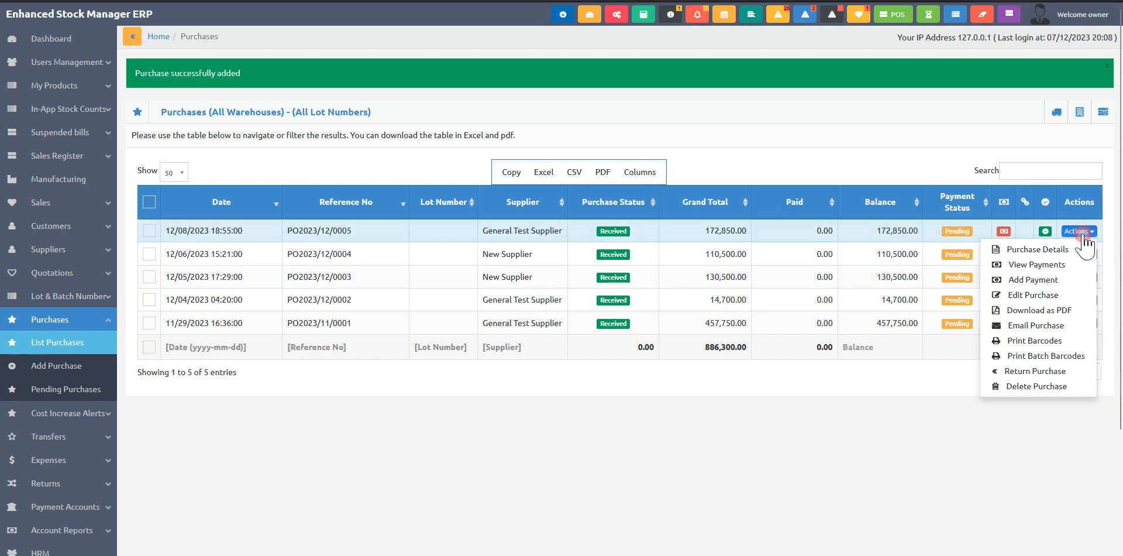
left_click(1038, 356)
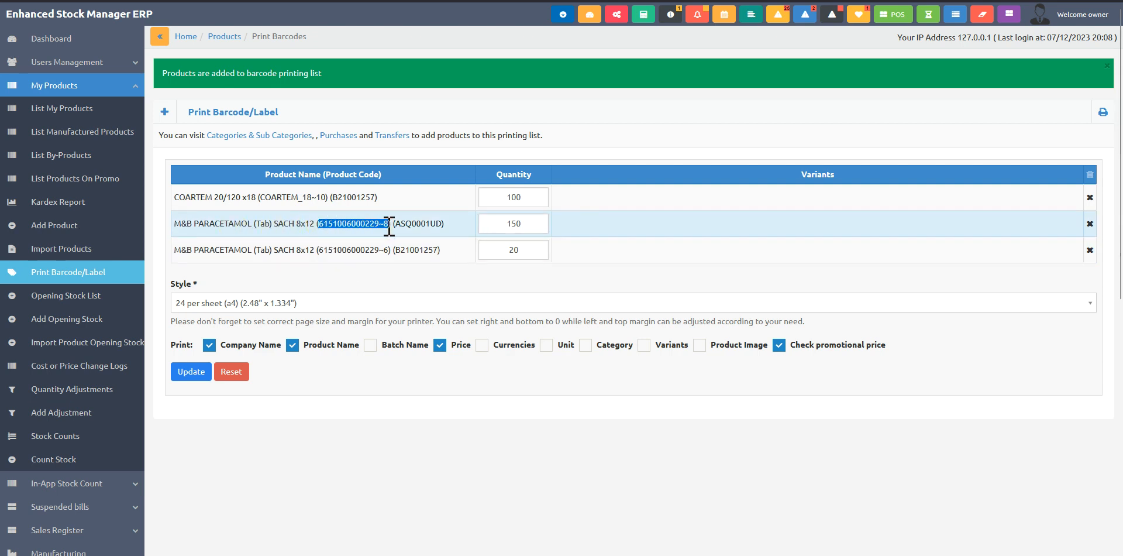
left_click_drag(378, 216, 382, 233)
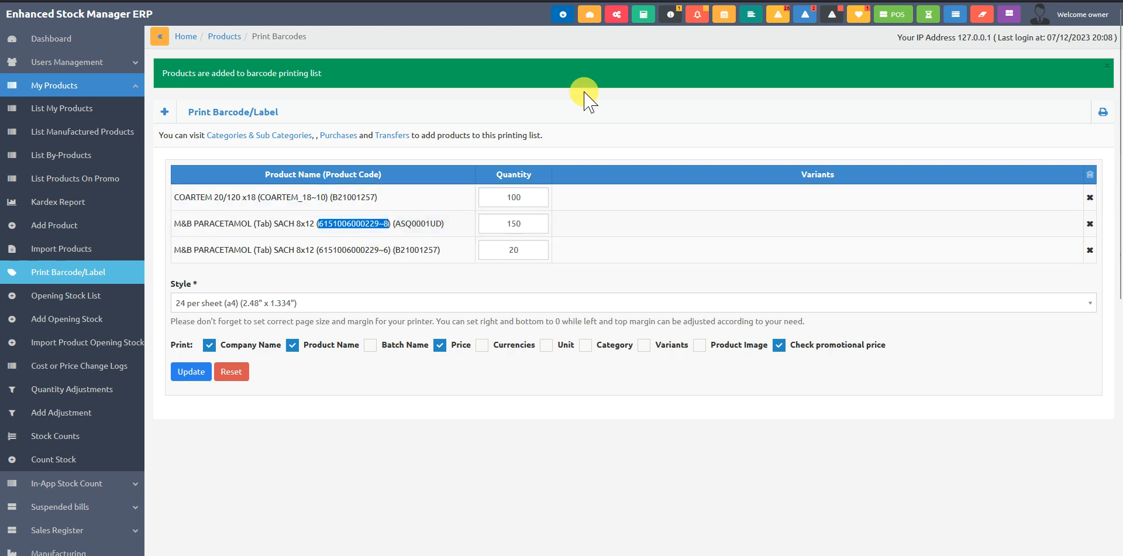
- Open the POS screen in a new browser tab and switch to it
right_click(887, 16)
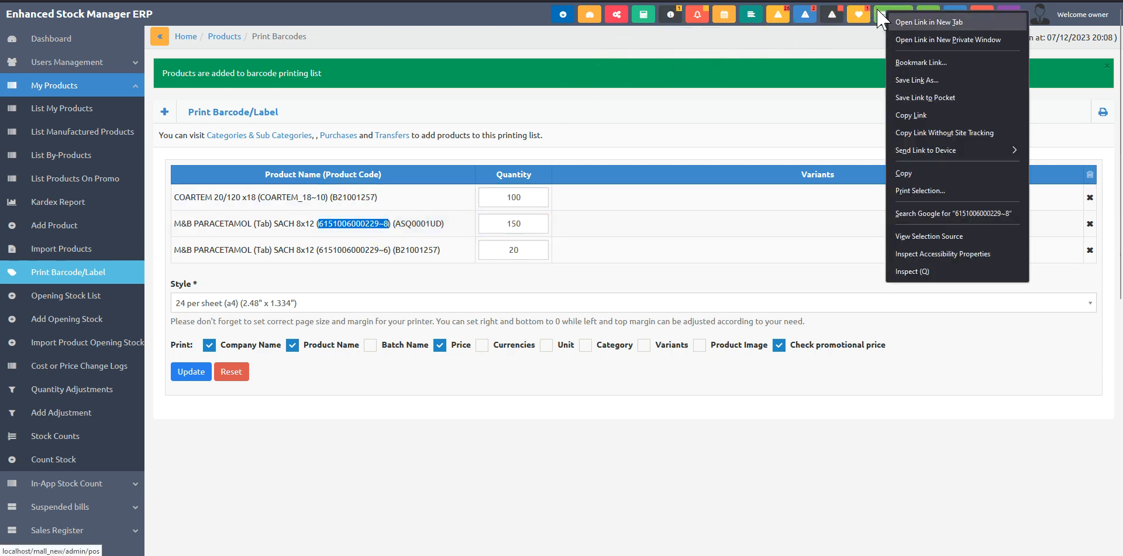
left_click(913, 20)
key("ctrl+Tab")
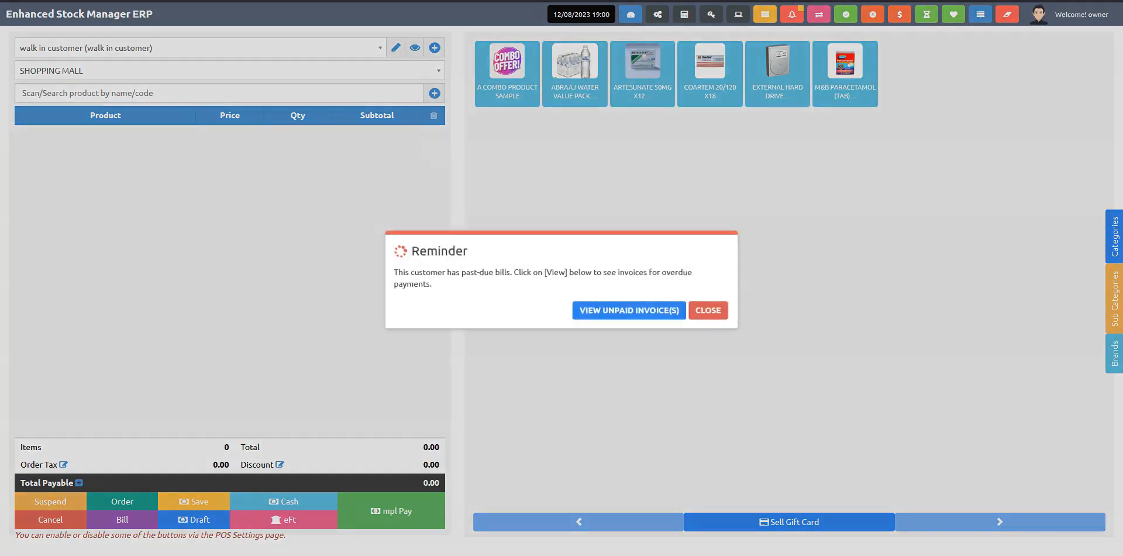
left_click(707, 312)
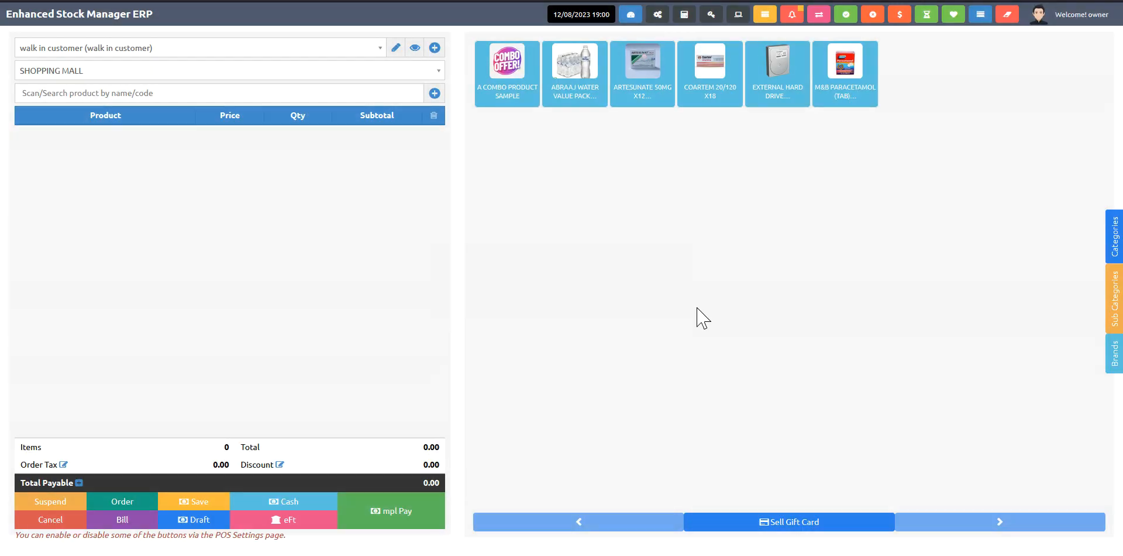
left_click(137, 93)
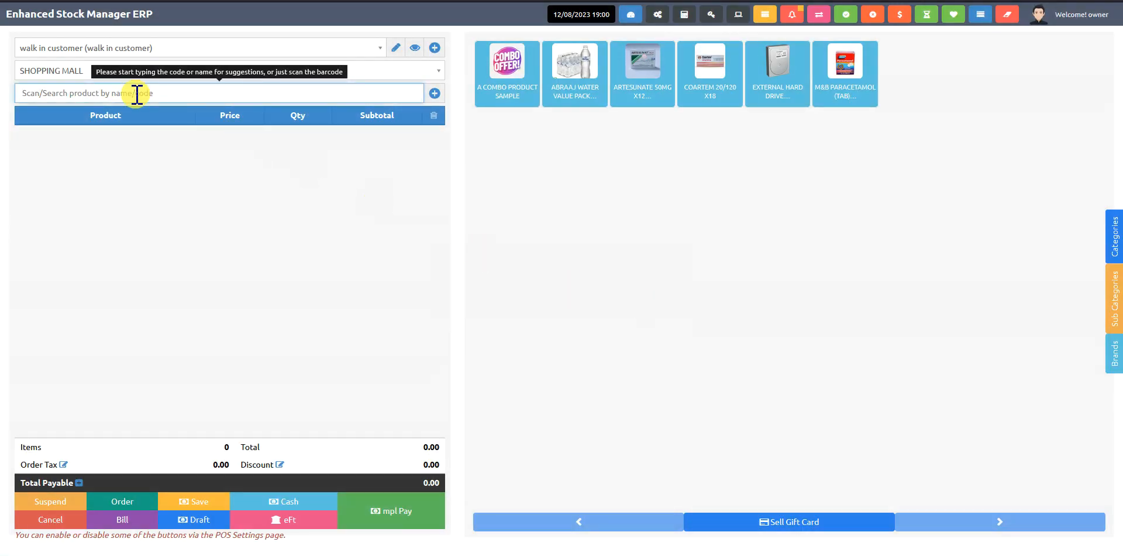
type("6151006000229")
key("Return")
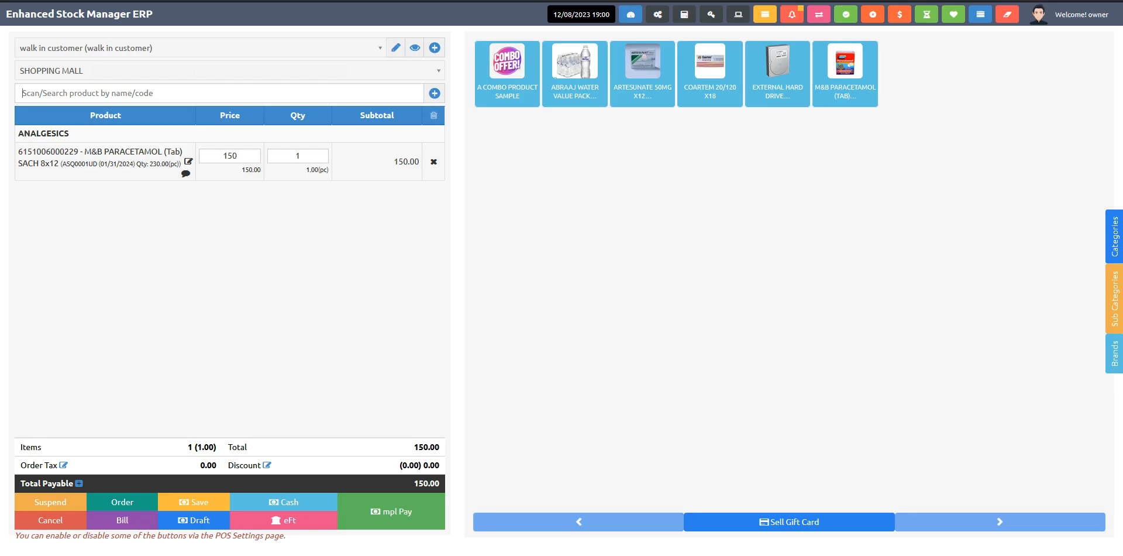
- Examine the warehouse quantity of batch ASQ0001UD in the product details of the paracetamol sale line
left_click(116, 152)
scroll(608, 286, "down", 3)
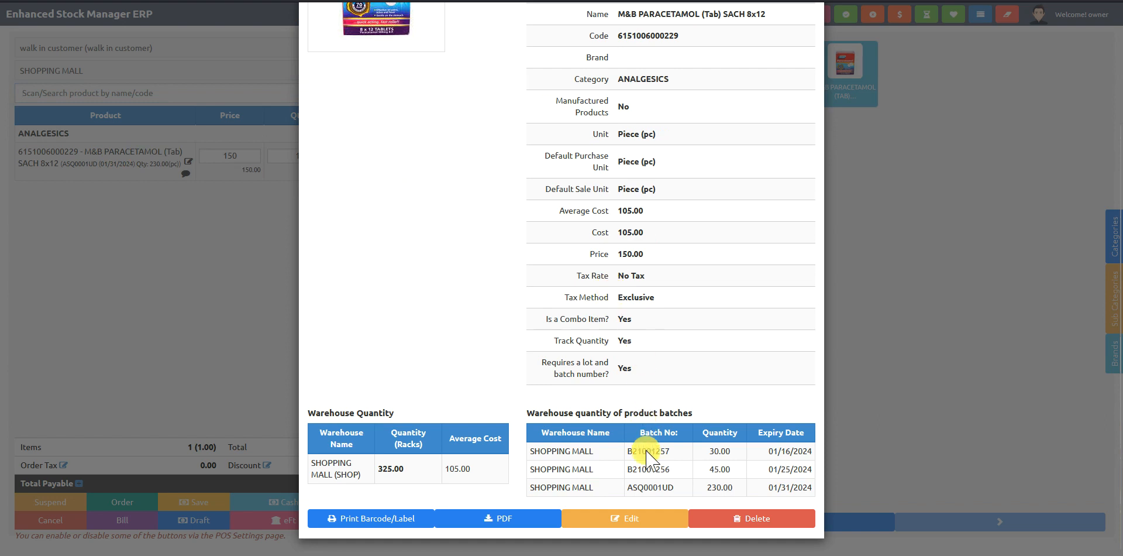
left_click_drag(650, 487, 681, 490)
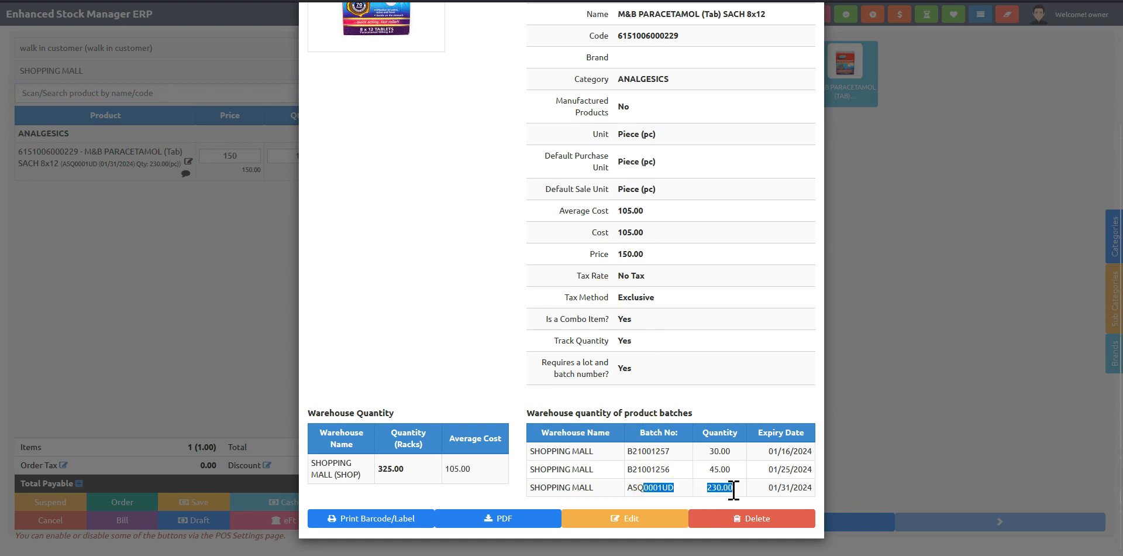
left_click(873, 325)
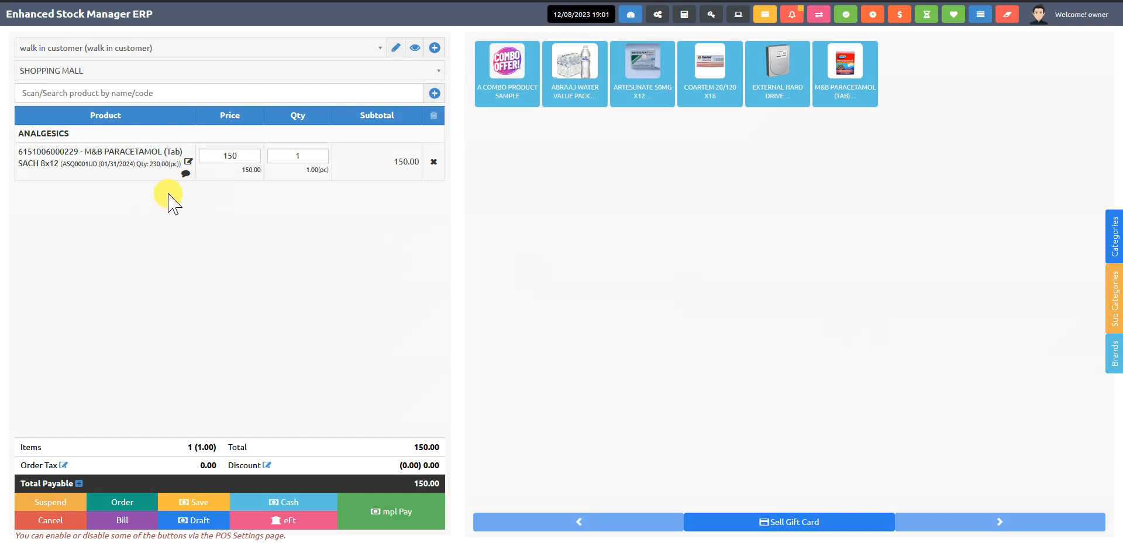
left_click(120, 153)
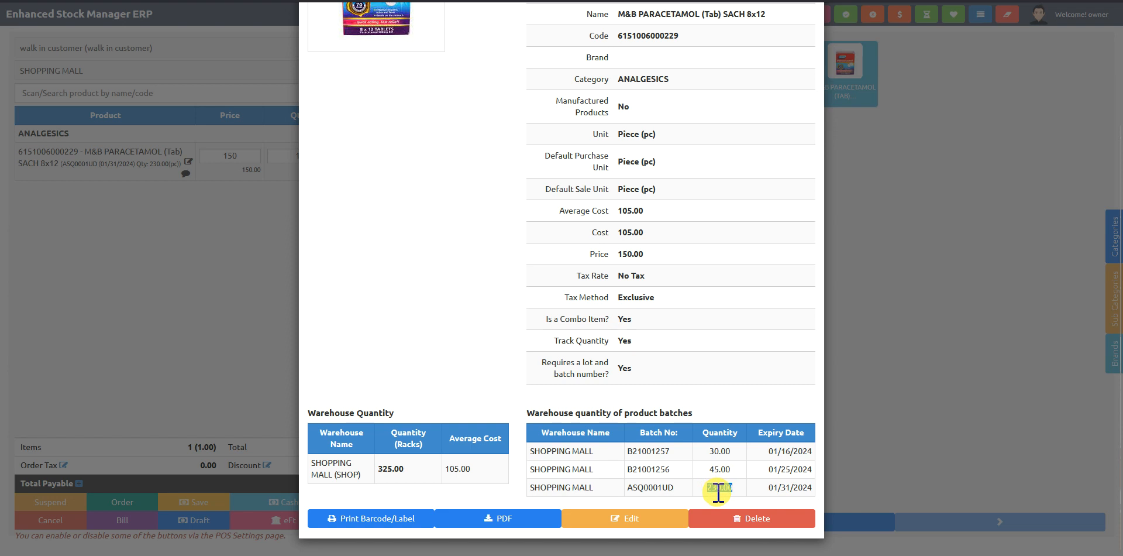
left_click_drag(713, 490, 704, 477)
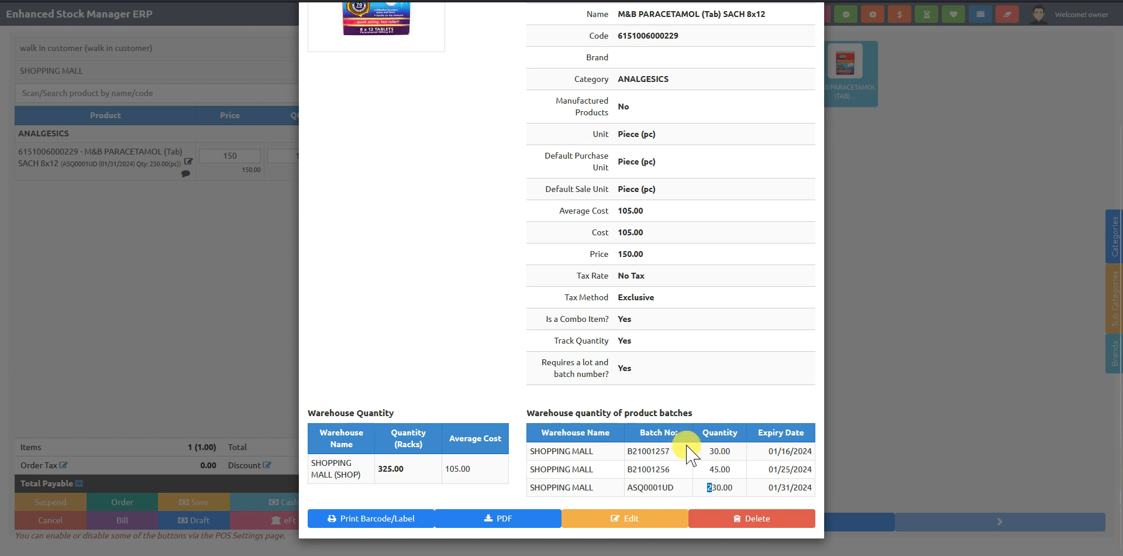
left_click(907, 331)
- Set the paracetamol quantity to 30 and post the sale as full cash payment without printing the receipt
left_click(300, 156)
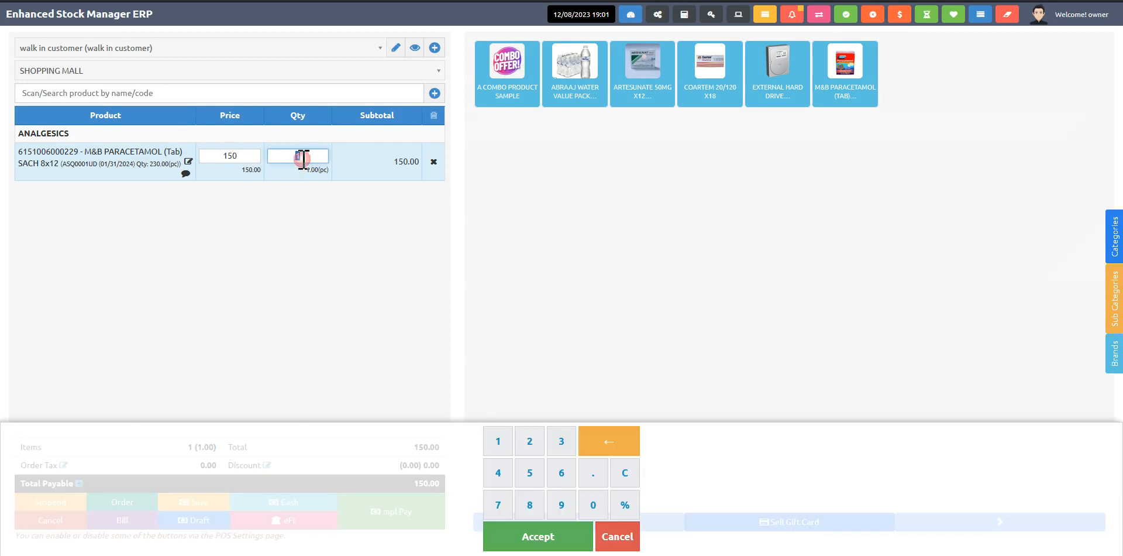
left_click(344, 232)
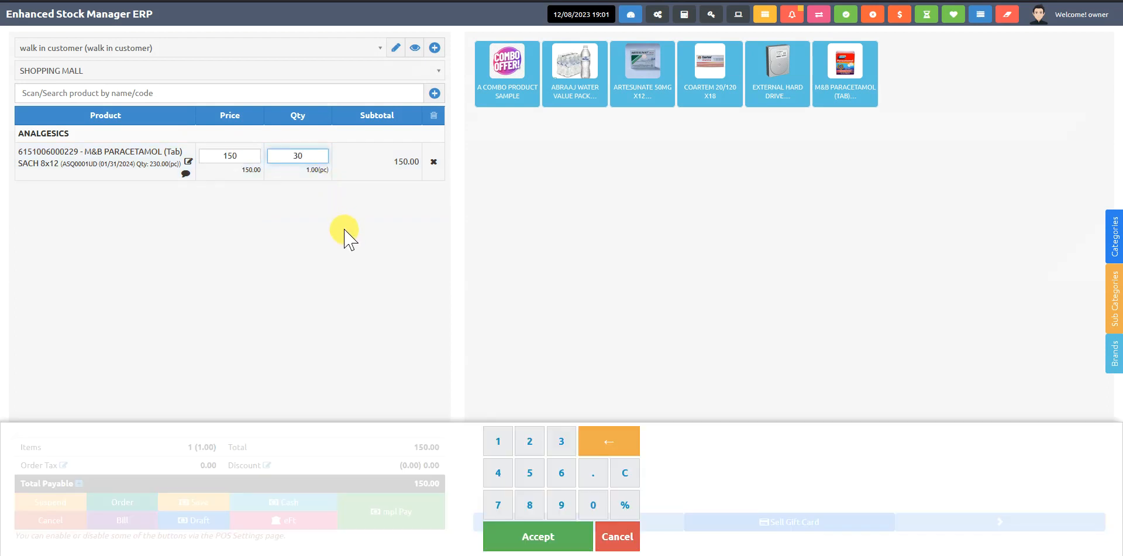
left_click(280, 502)
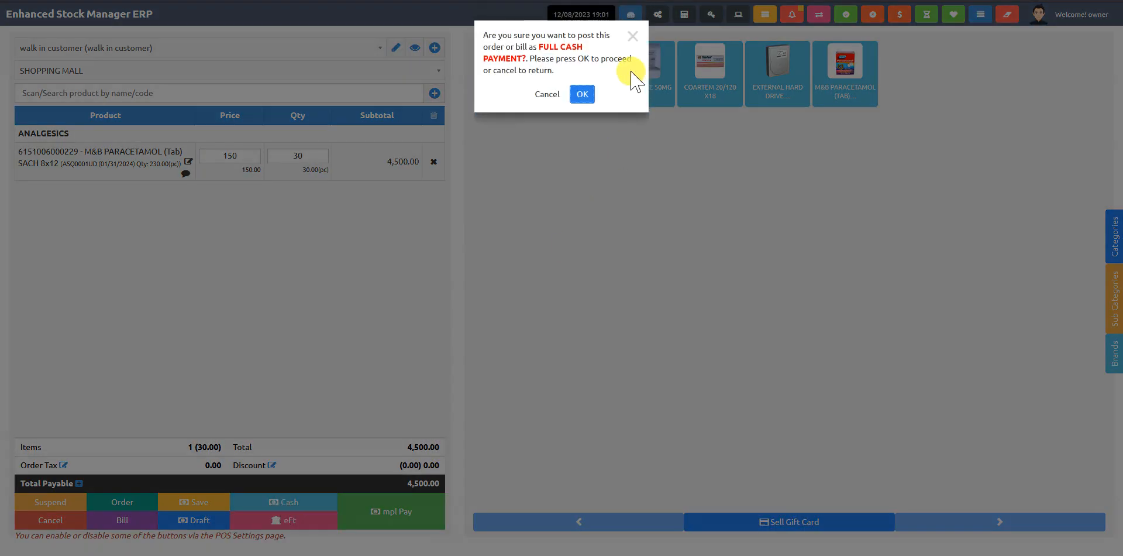
left_click(581, 93)
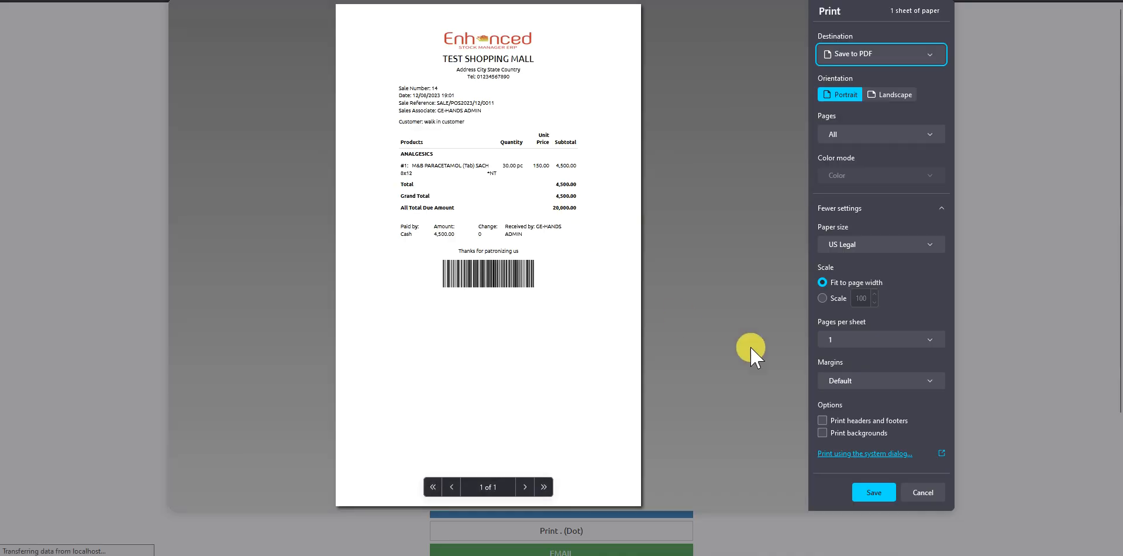
left_click(935, 494)
- Go through the POS sales list to the product list and examine the batch quantities of M&B PARACETAMOL (Tab) SACH 8x12, especially ASQ0001UD
scroll(719, 404, "down", 5)
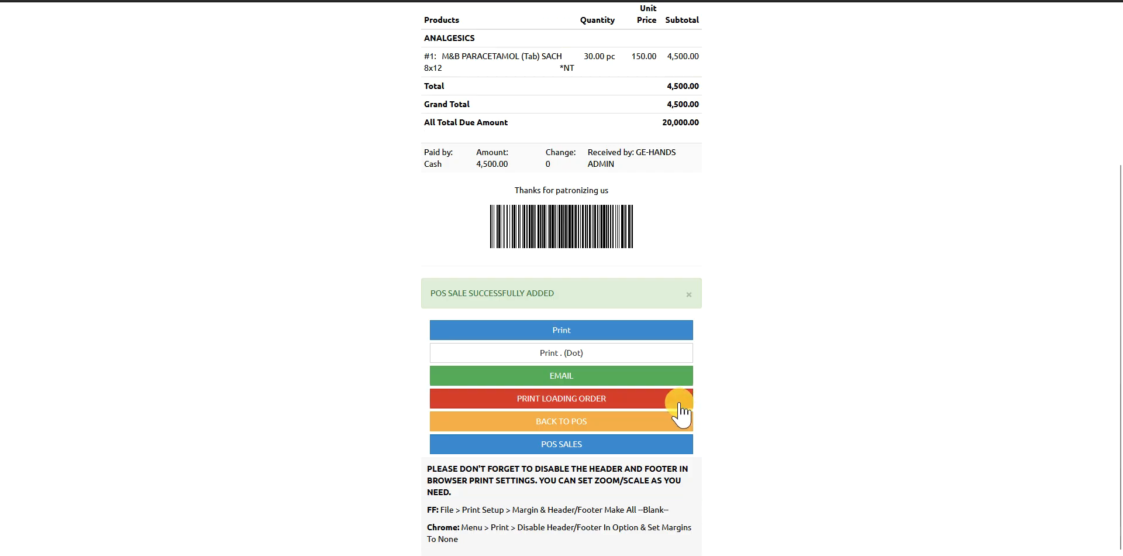
left_click(581, 444)
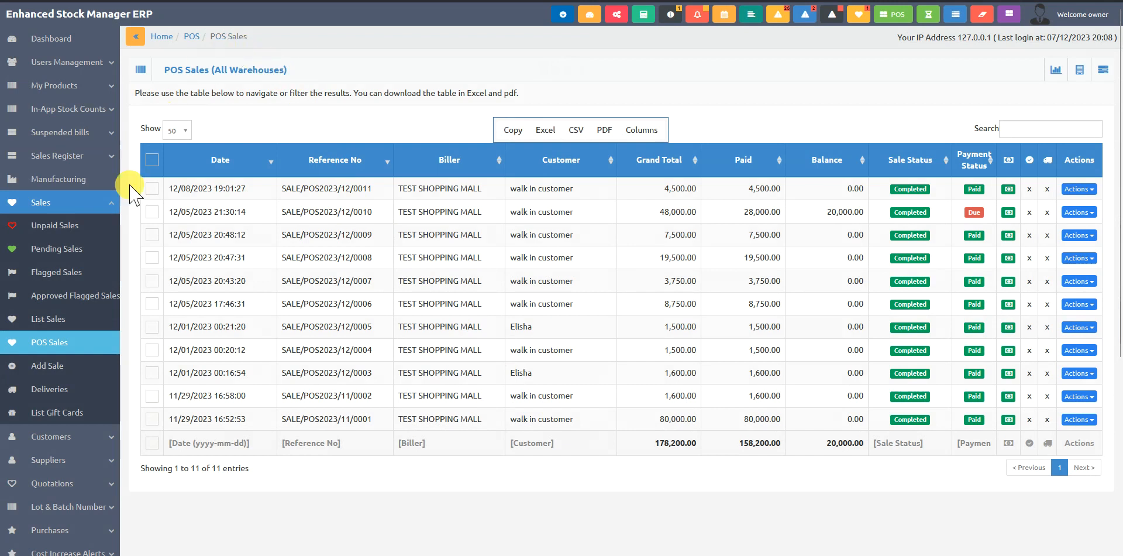
left_click(73, 86)
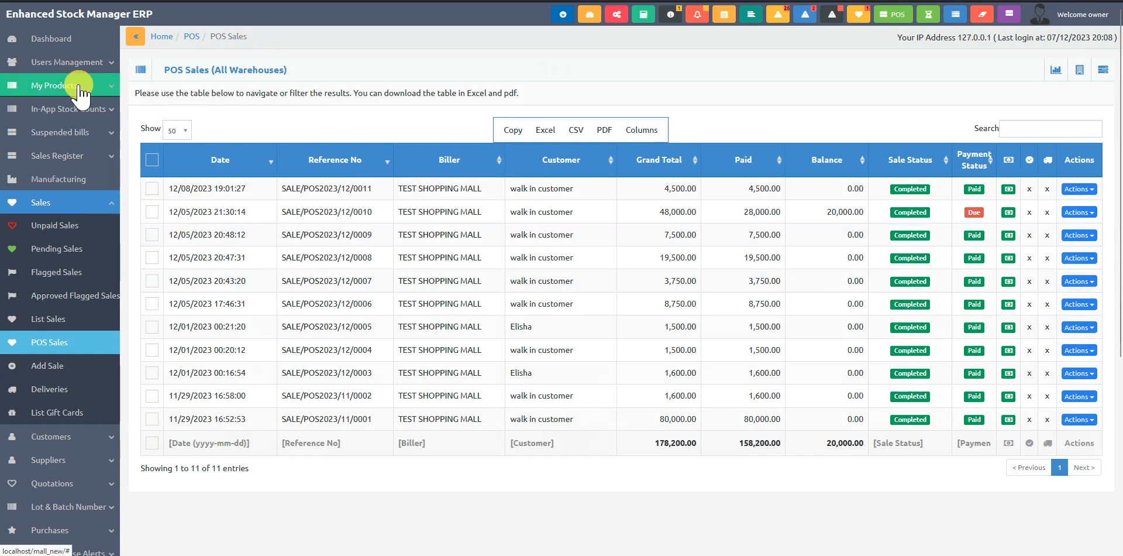
left_click(76, 109)
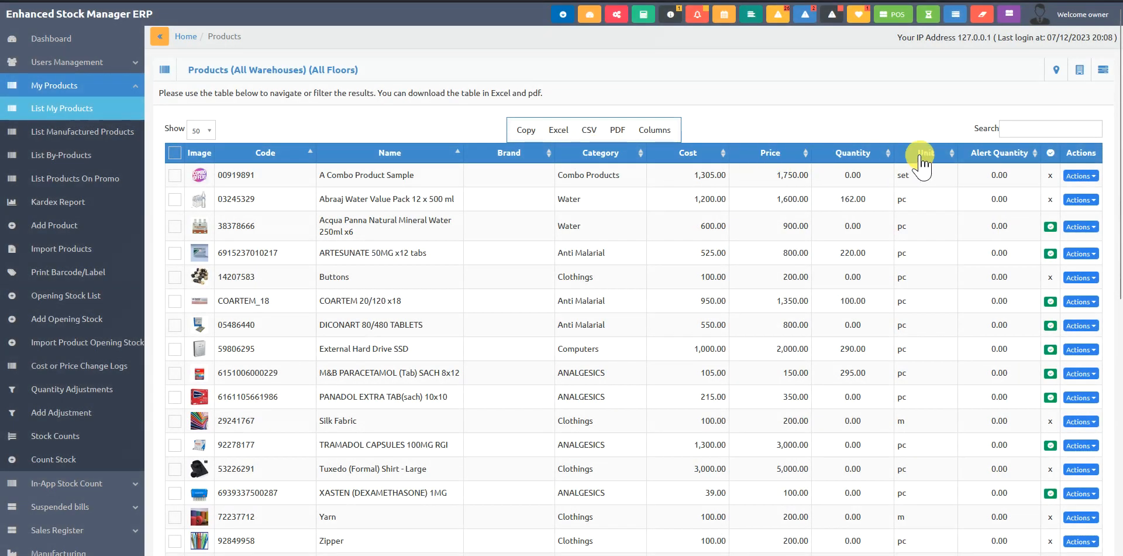
left_click(422, 375)
scroll(438, 343, "down", 2)
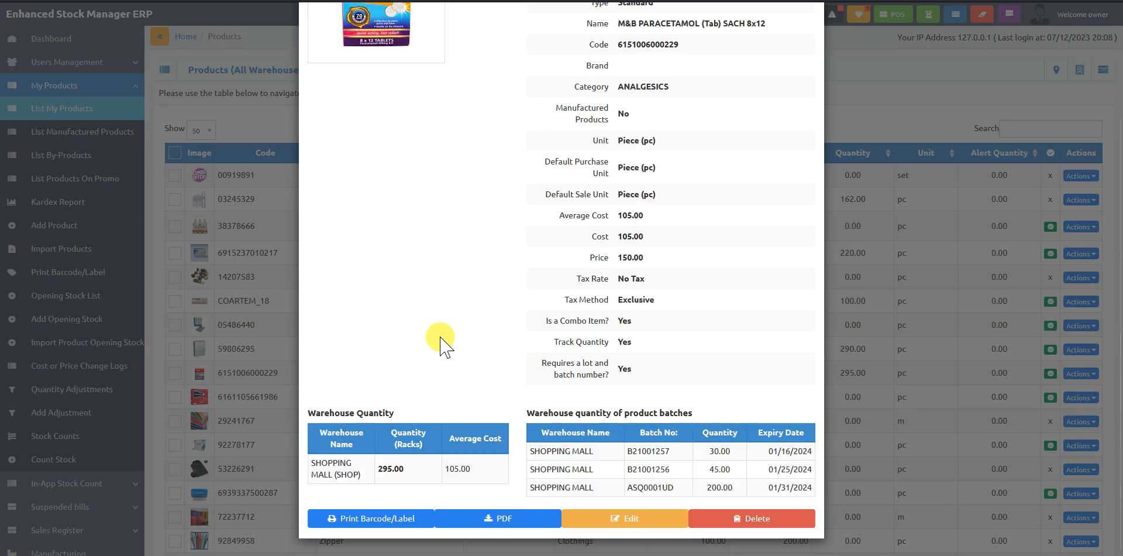
left_click_drag(668, 487, 714, 489)
left_click(720, 487)
left_click(875, 112)
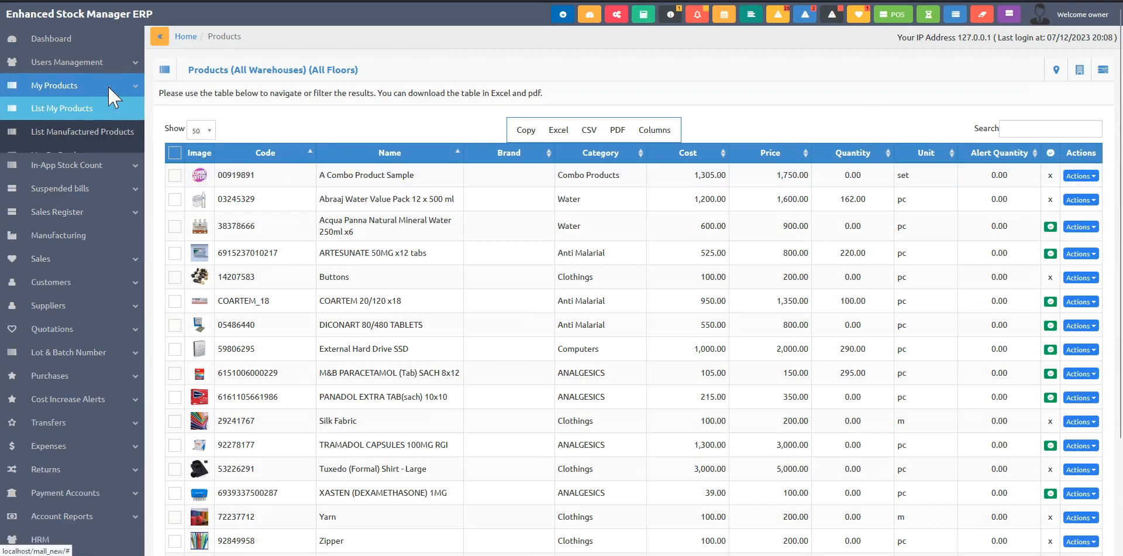
left_click(108, 86)
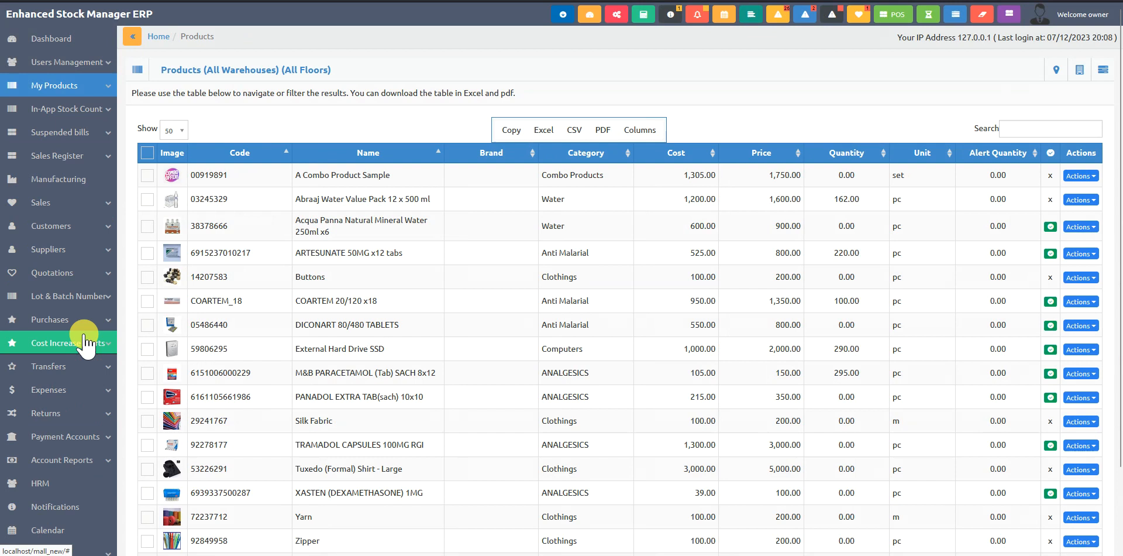
left_click(82, 370)
left_click(67, 389)
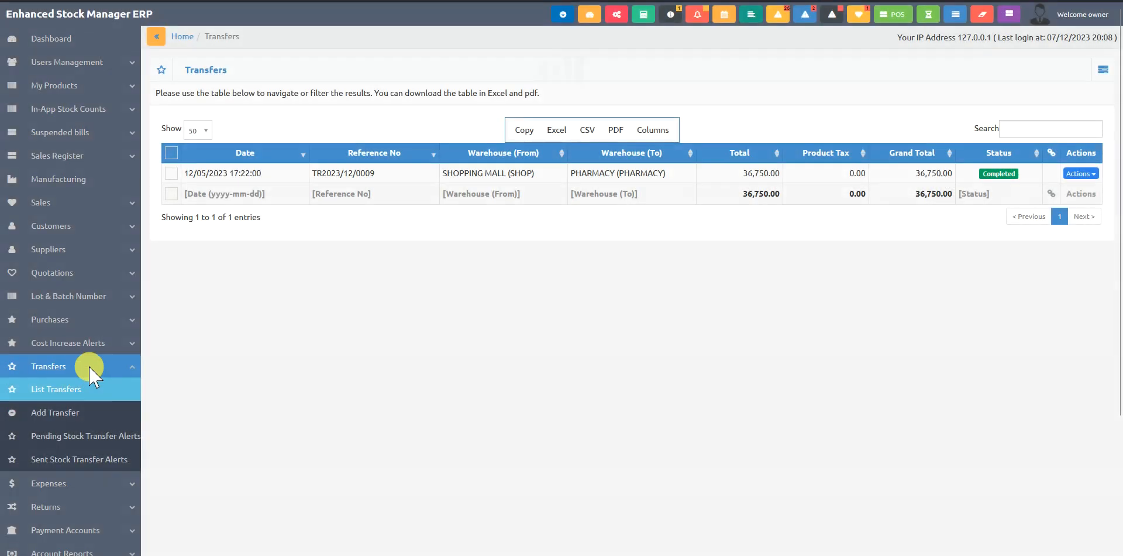
left_click(55, 412)
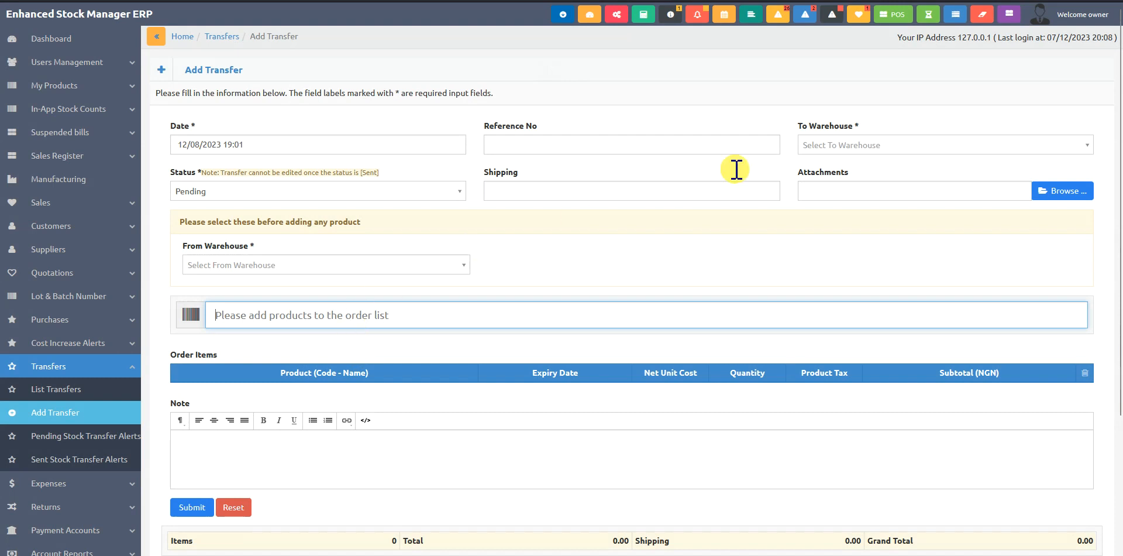
- Start a new POS sale, search for "m&" and add M&B PARACETAMOL (Tab) SACH 8x12 from batch B21001256
left_click(893, 14)
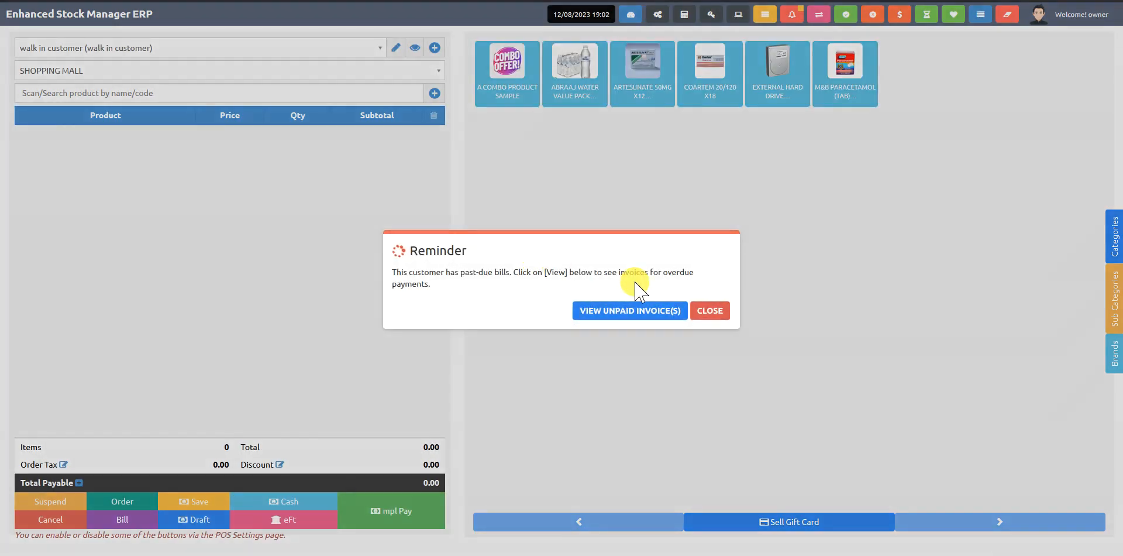
left_click(676, 304)
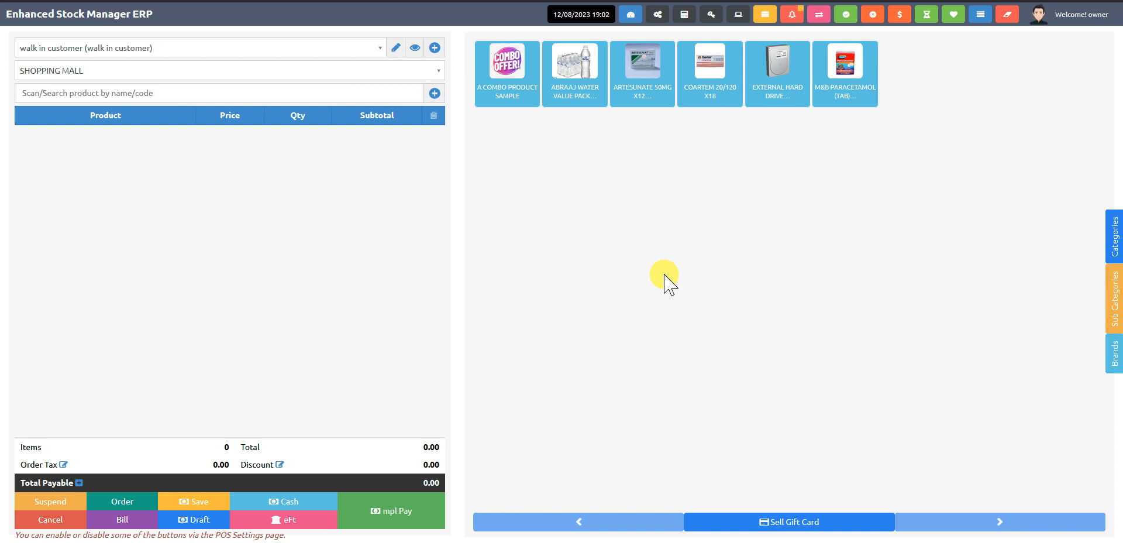
left_click(149, 97)
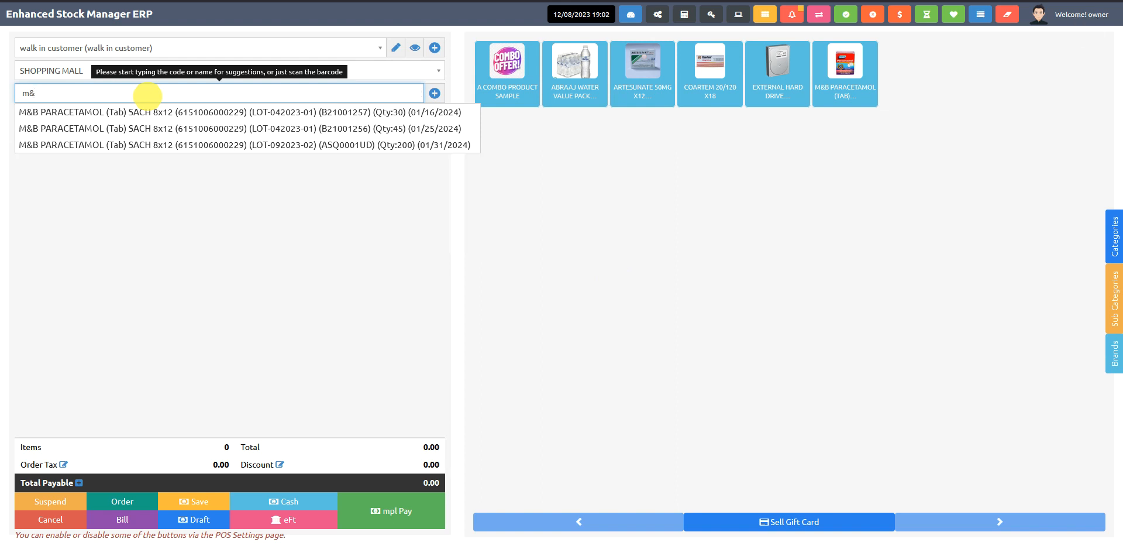
left_click(164, 140)
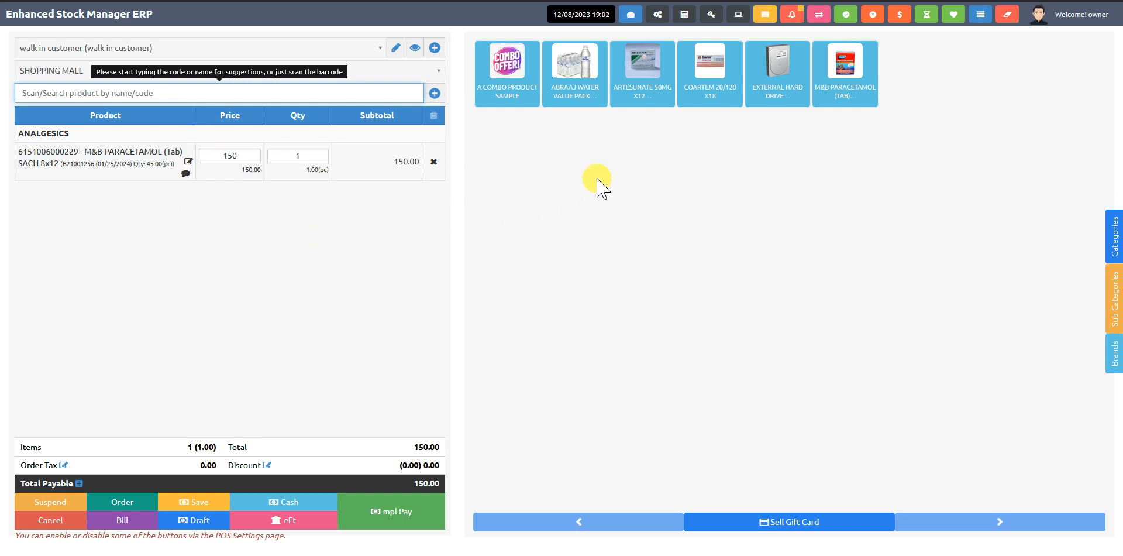
- Return to the dashboard and start a new stock transfer from SHOPPING MALL to PHARMACY
left_click(630, 14)
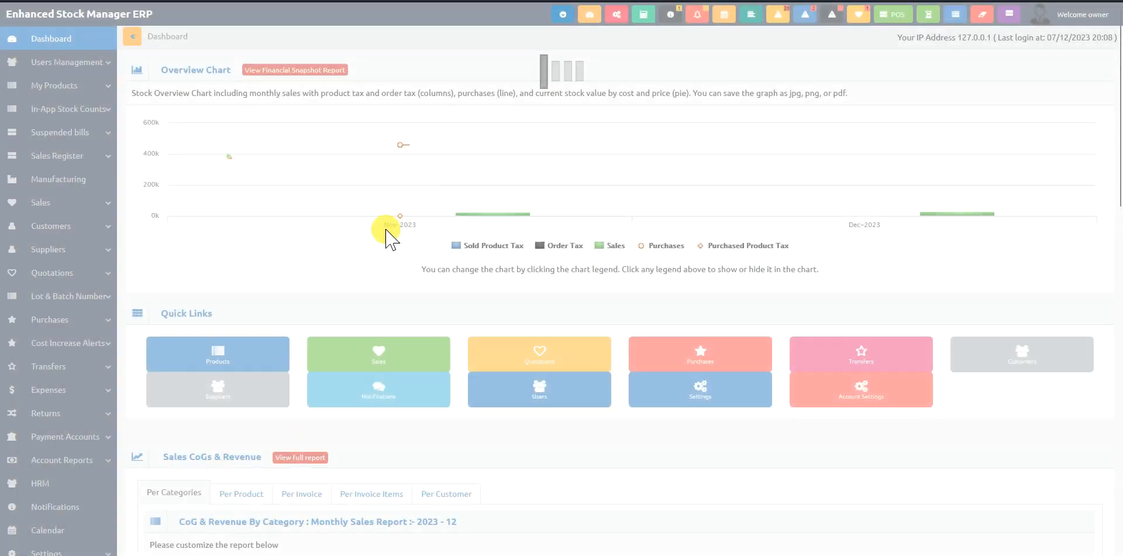
left_click(21, 367)
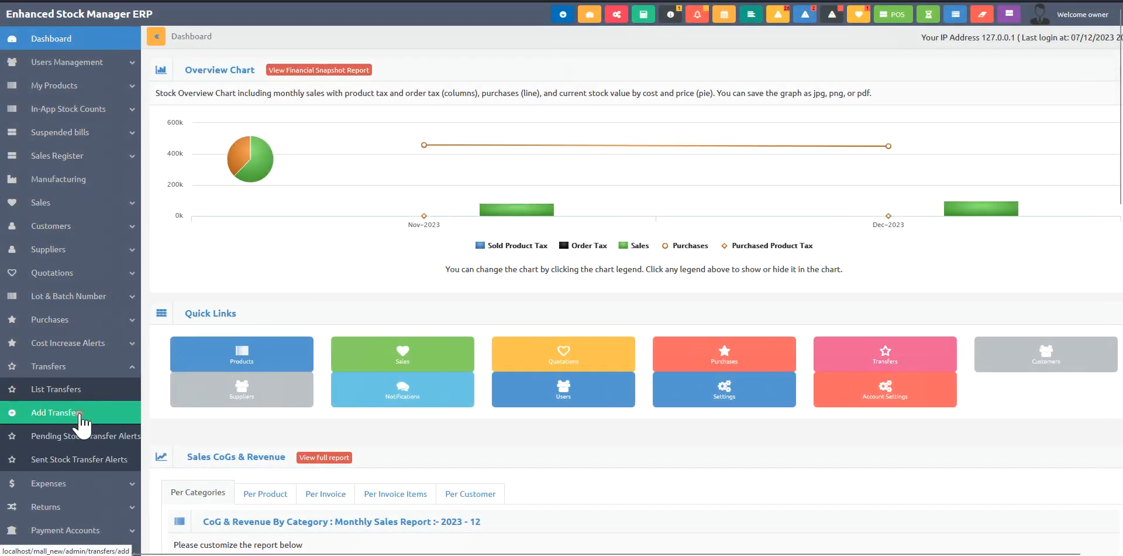
left_click(81, 414)
left_click(367, 265)
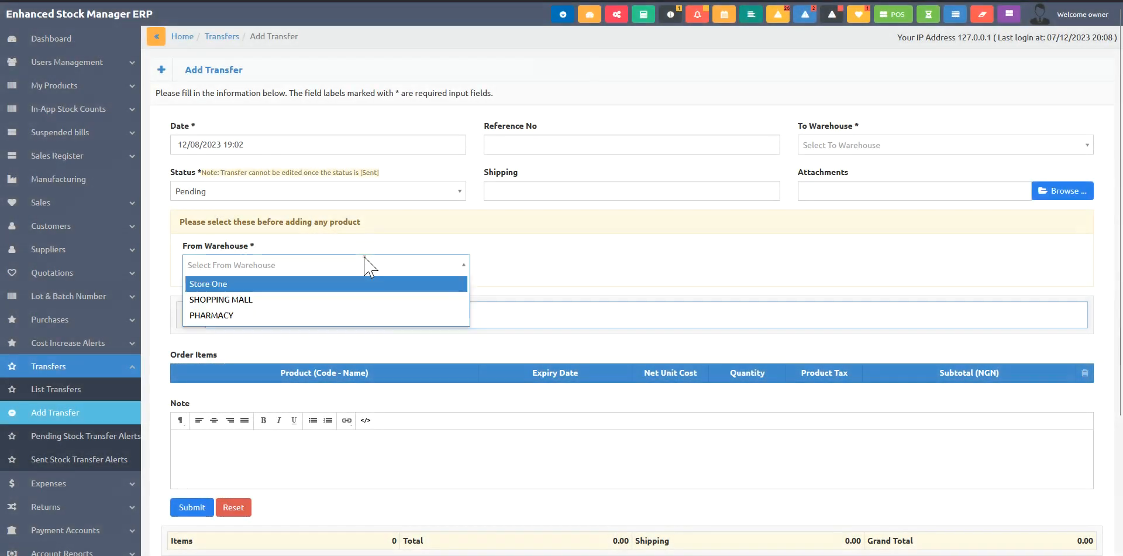
left_click(300, 303)
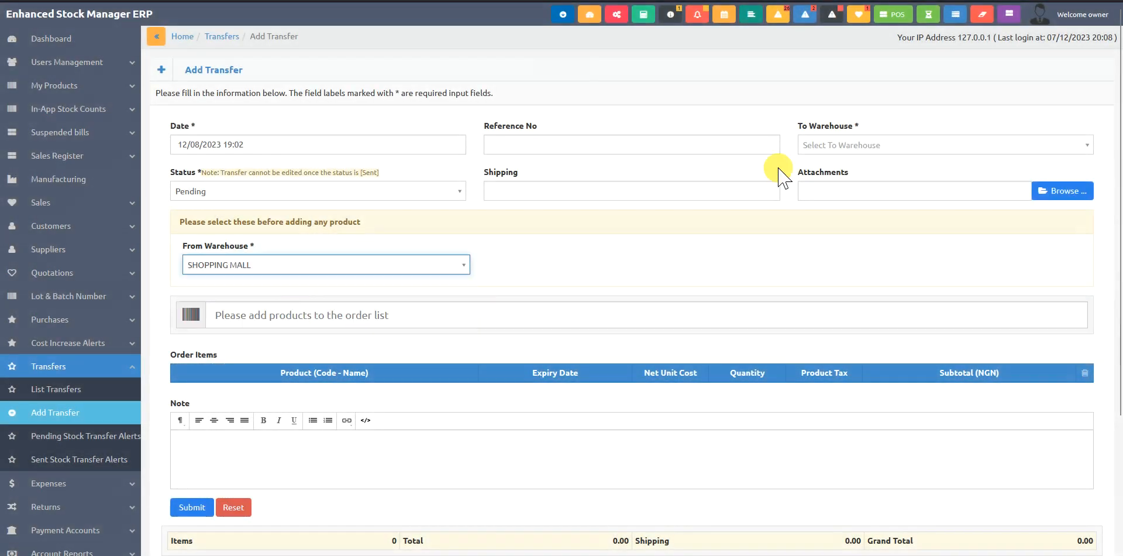
left_click(855, 145)
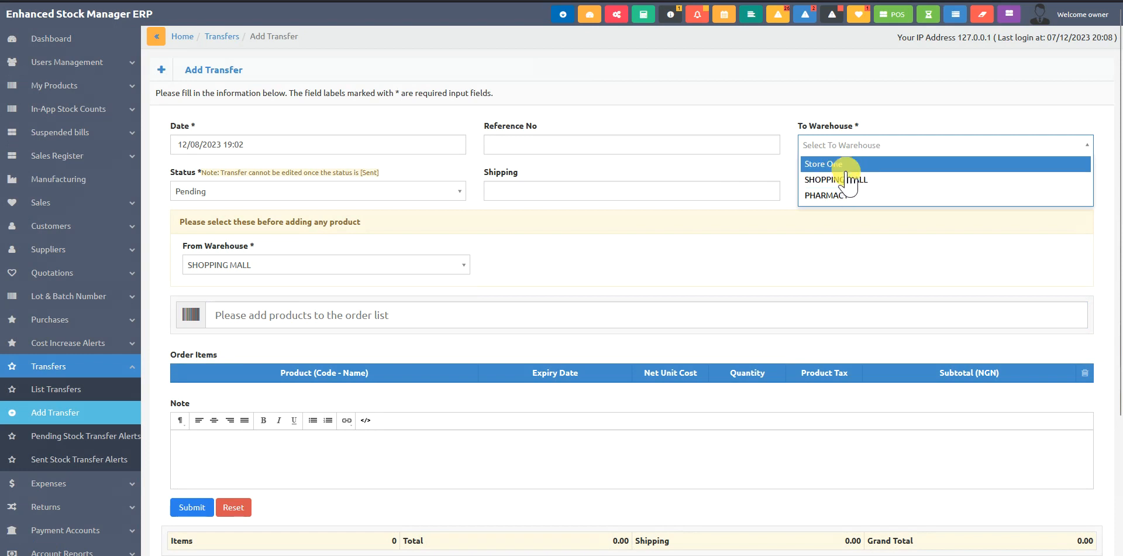
left_click(845, 195)
- Search for "m&" and add M&B PARACETAMOL (Tab) SACH 8x12 from batch B21001256 to the transfer, keeping the default item details
left_click(389, 314)
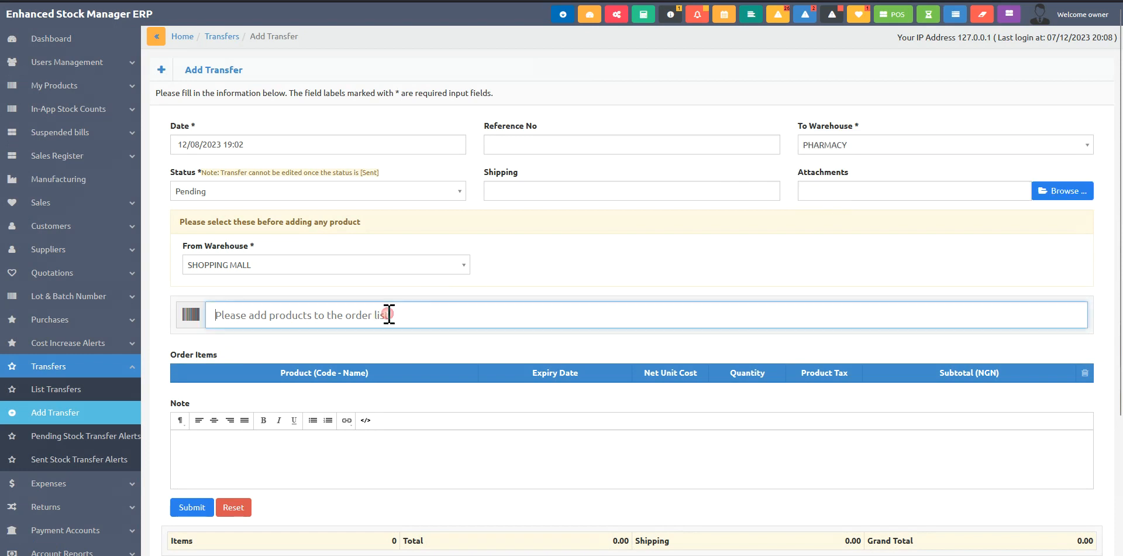
type("m")
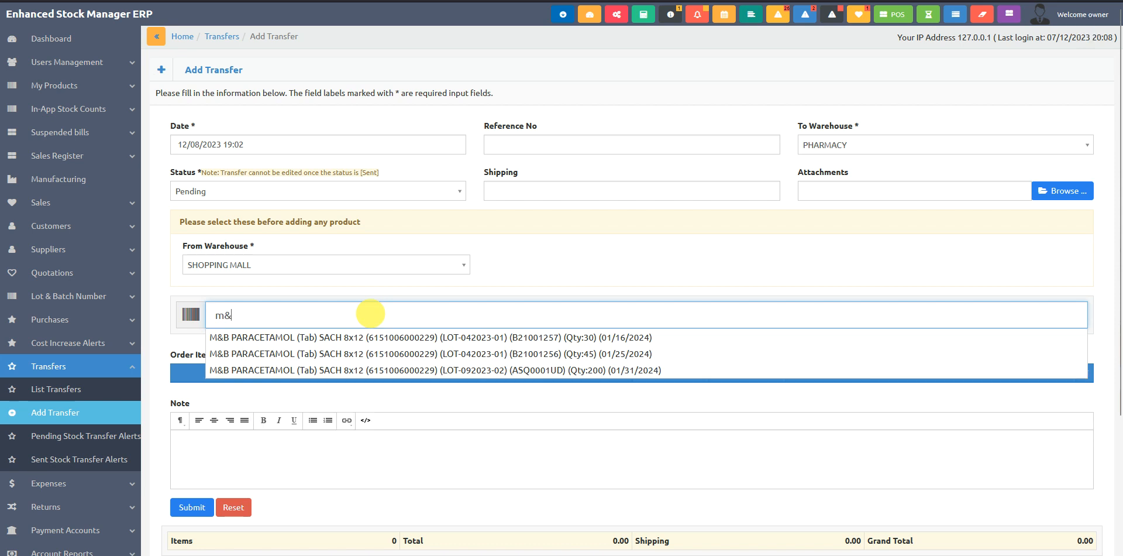
type("&")
left_click(428, 354)
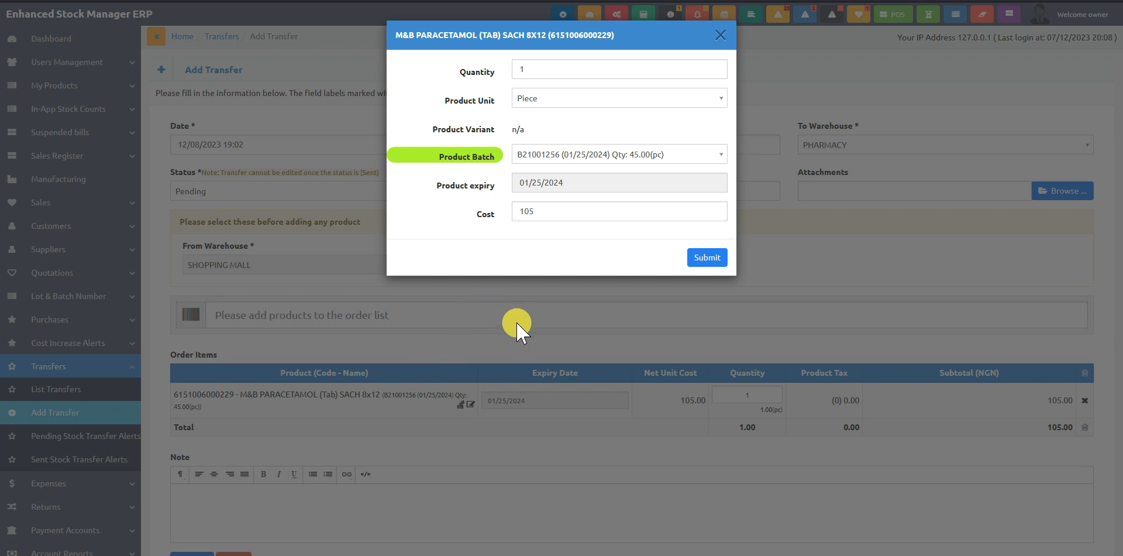
left_click(720, 35)
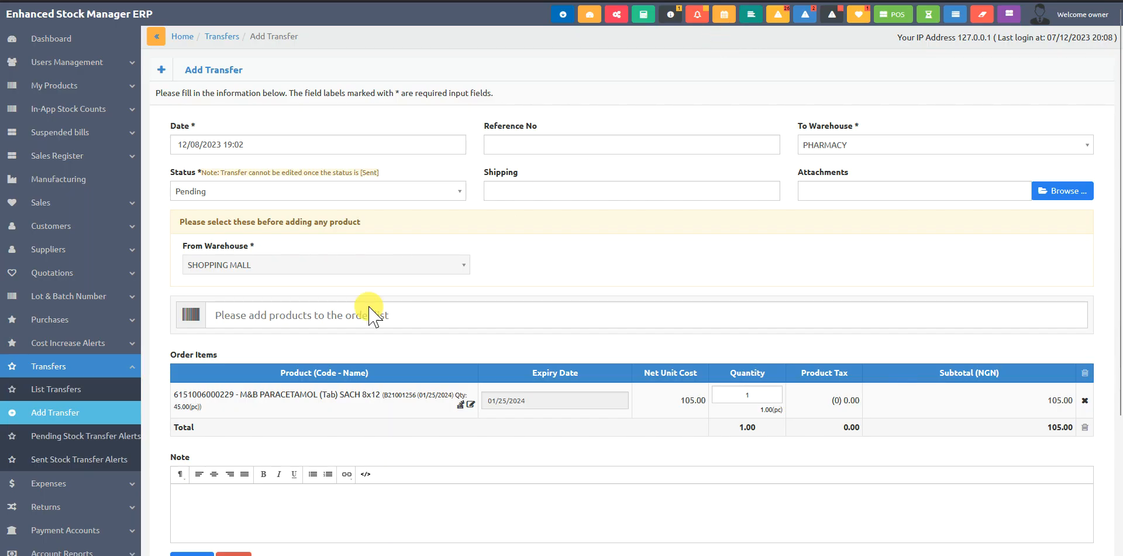
left_click(114, 369)
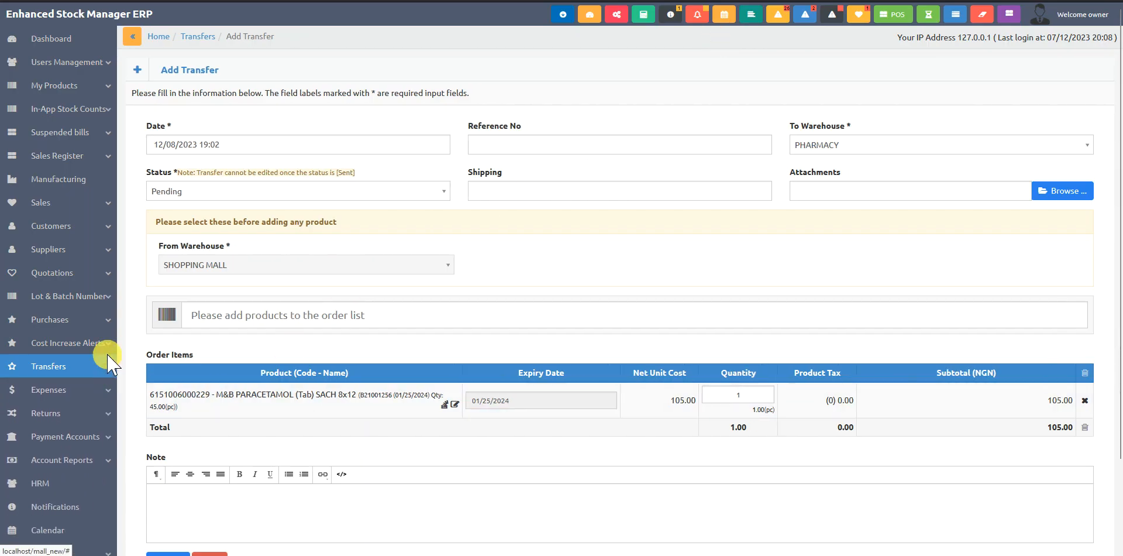
- Leave the transfer form and view the list of in-app stock counts for all warehouses
left_click(73, 110)
left_click(80, 133)
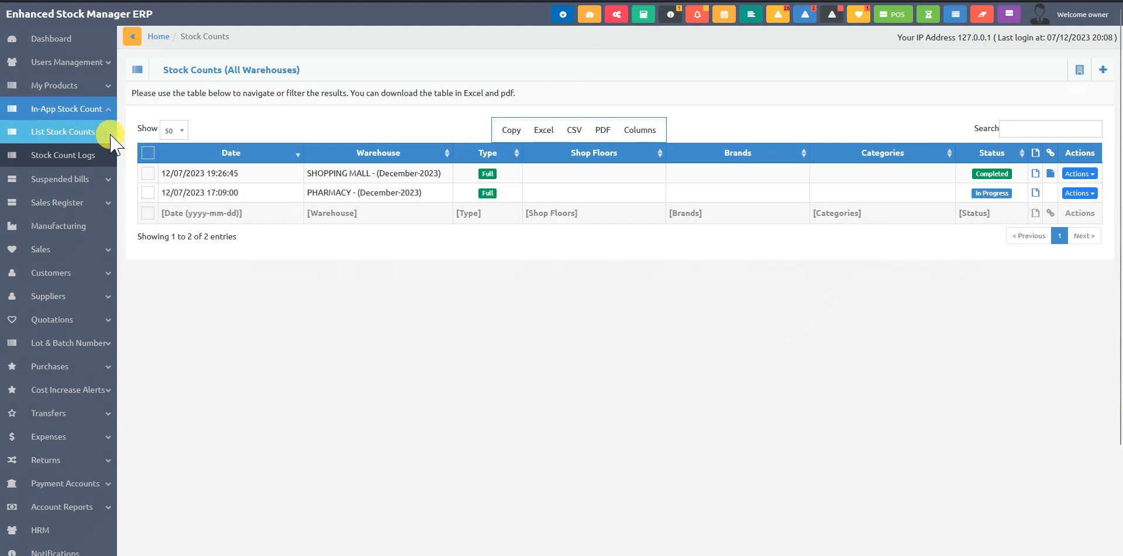
left_click(89, 115)
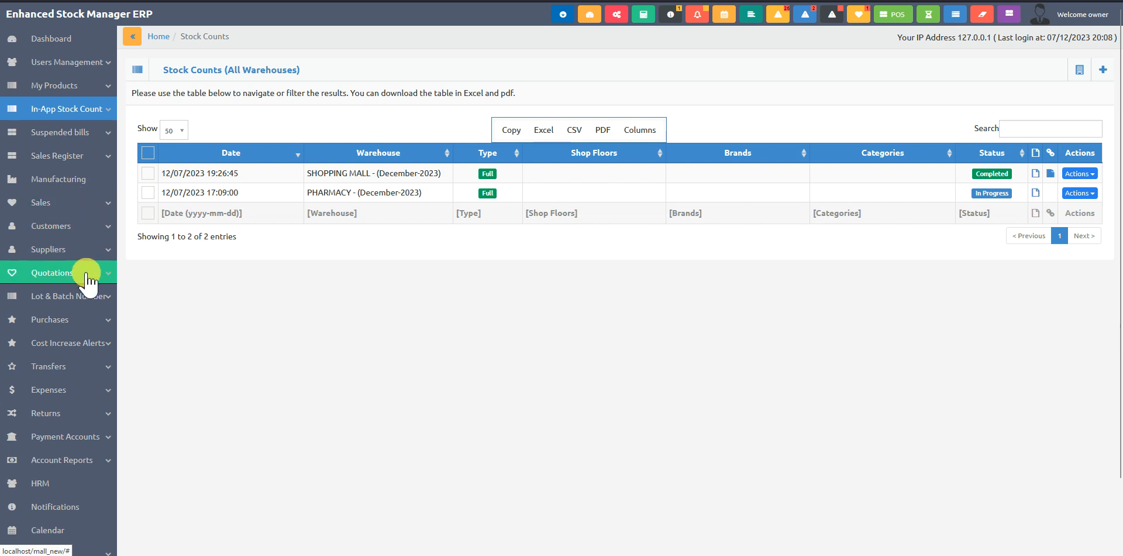
- Open a new quantity adjustment for SHOPPING MALL and search its products for "m" to view the lot and batch choices
left_click(66, 86)
left_click(87, 413)
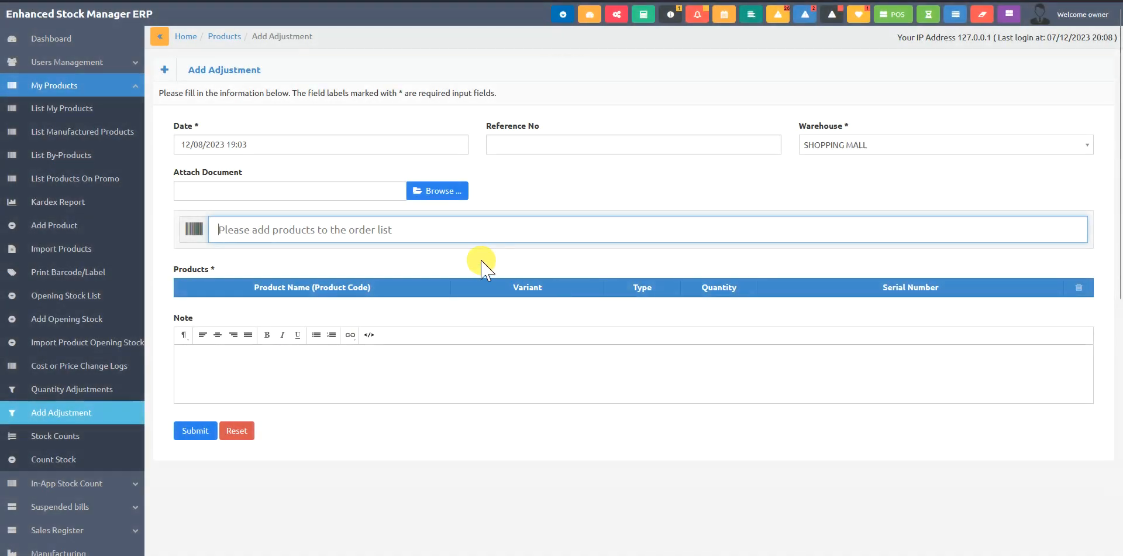
type("m")
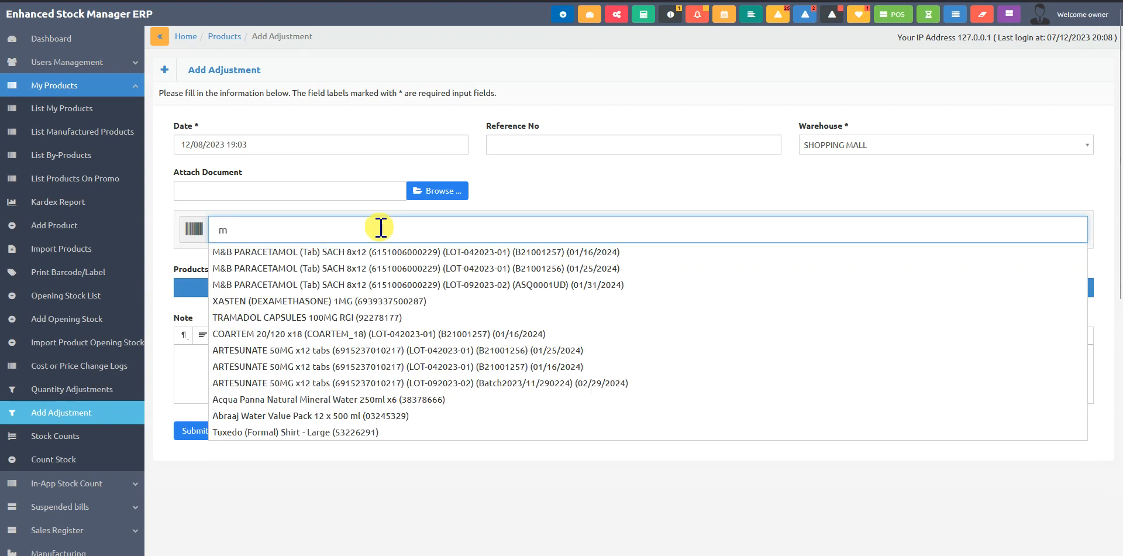
type("7")
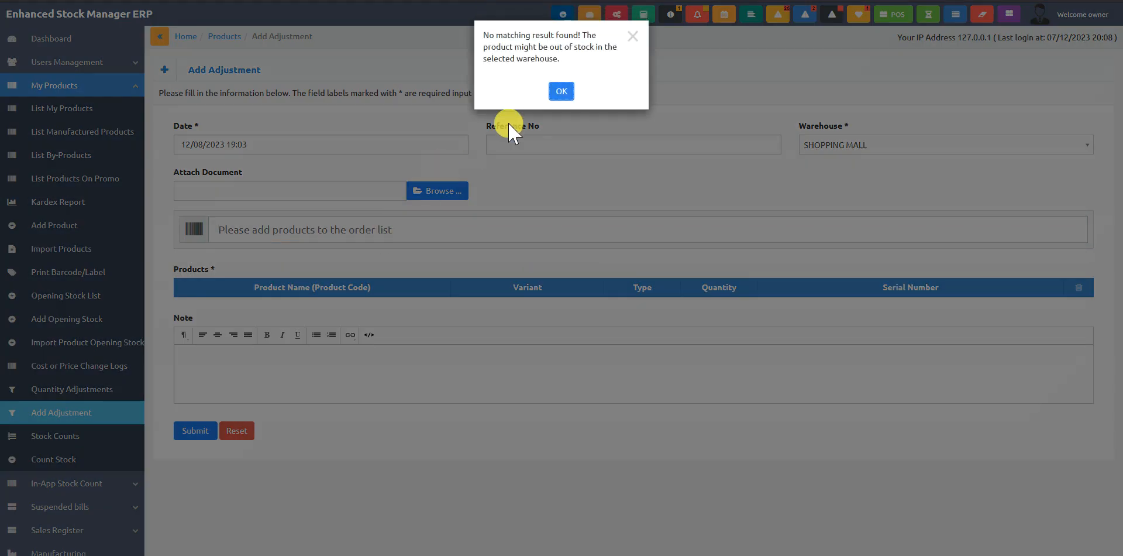
left_click(562, 92)
scroll(88, 462, "down", 8)
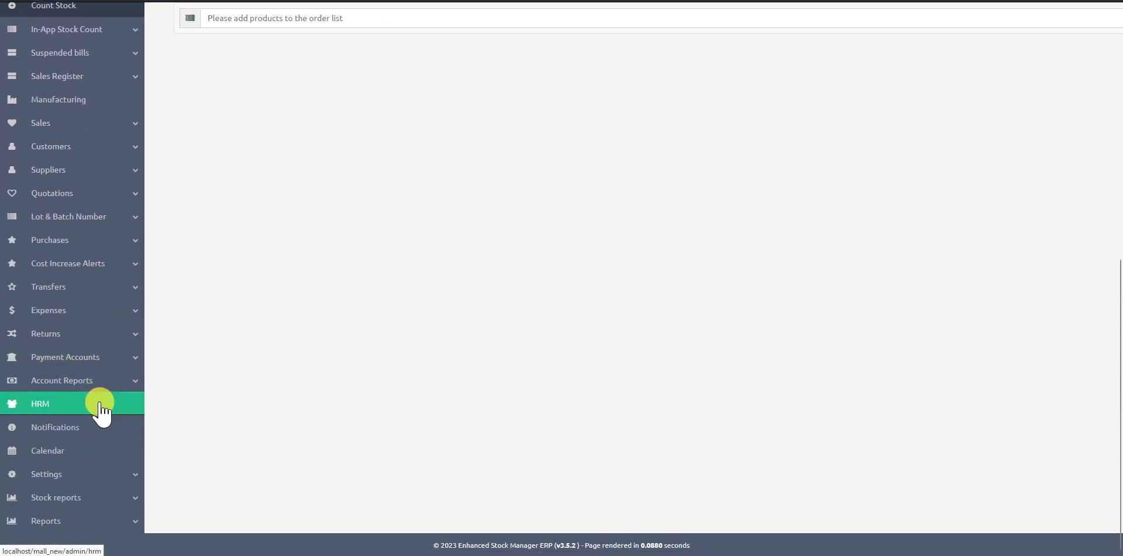
scroll(101, 410, "up", 8)
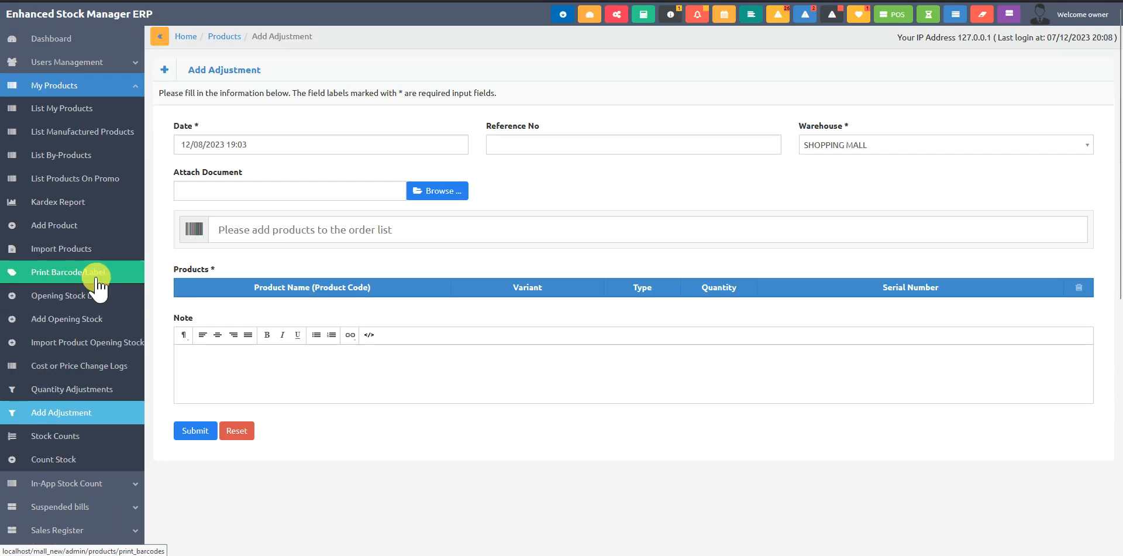
left_click(69, 87)
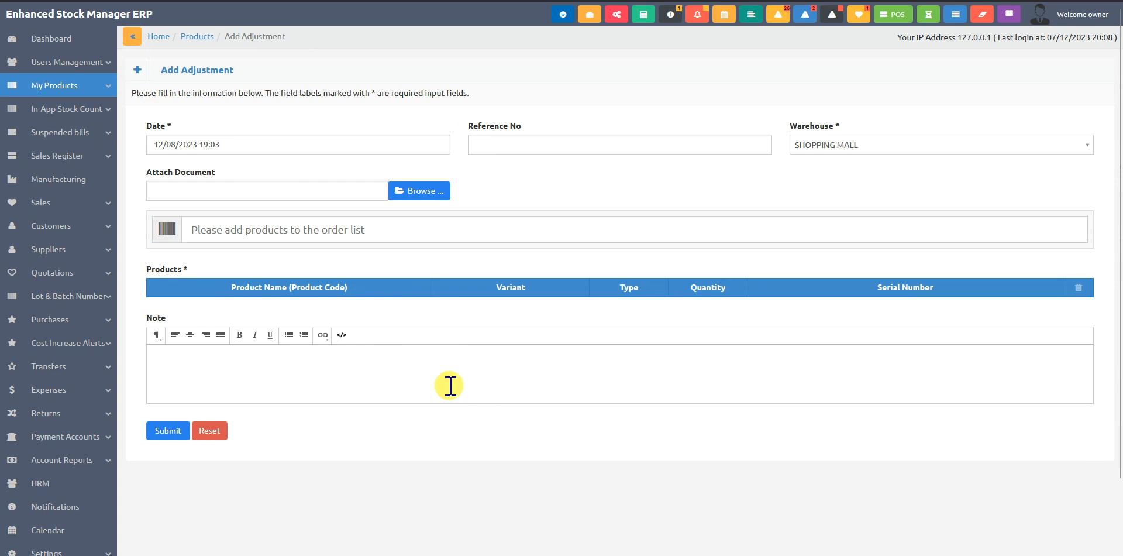
left_click(382, 369)
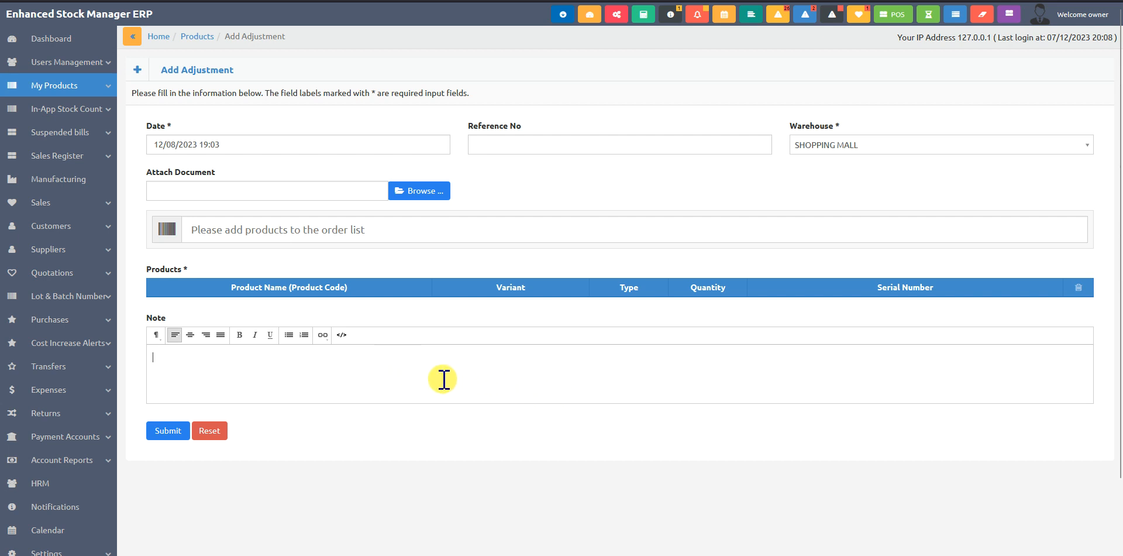
- Return to the dashboard and log out of the owner account
left_click(52, 38)
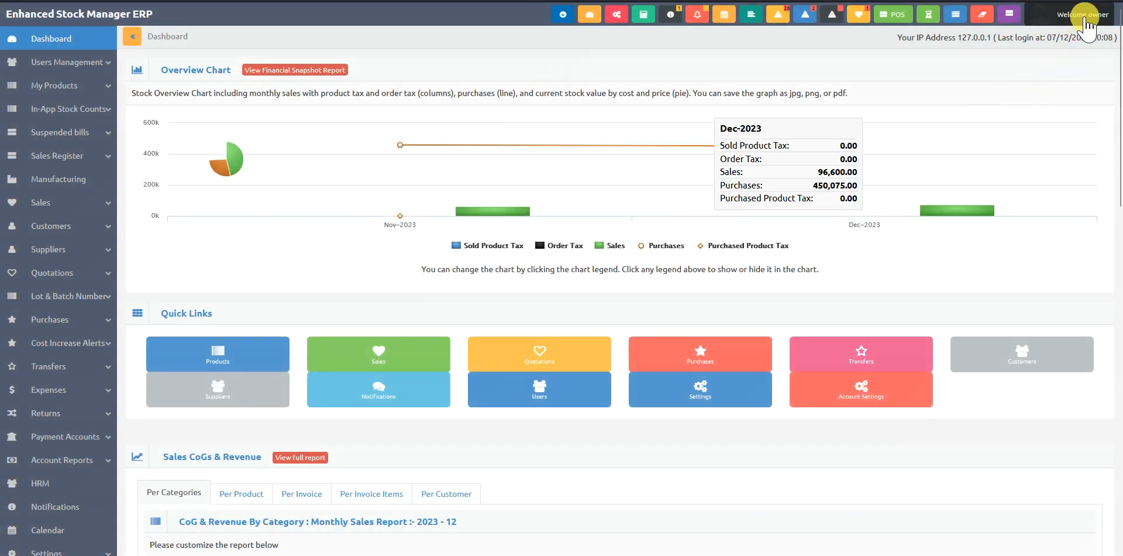
left_click(1086, 20)
left_click(994, 84)
left_click(577, 304)
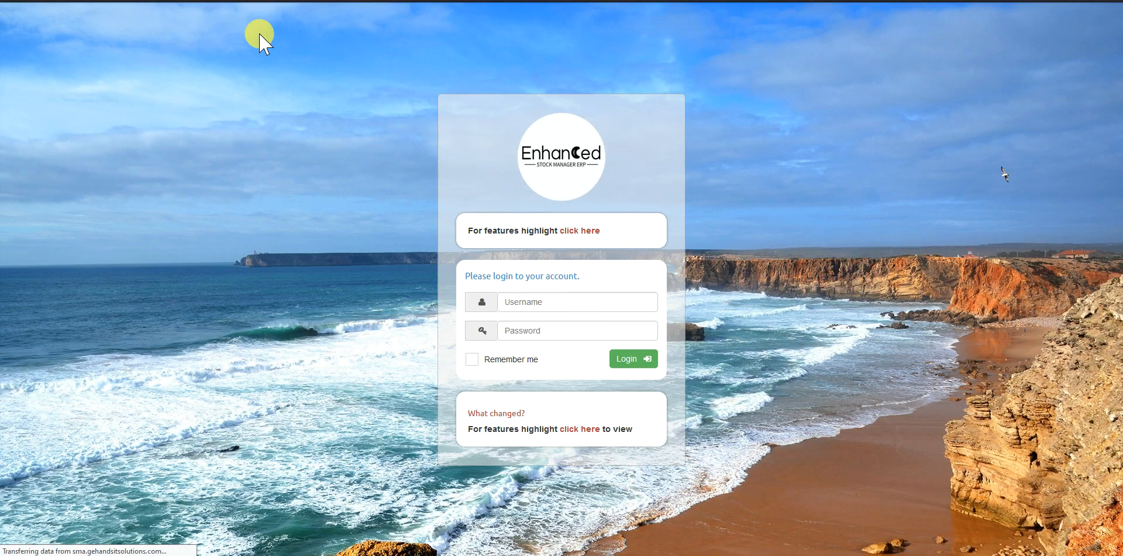